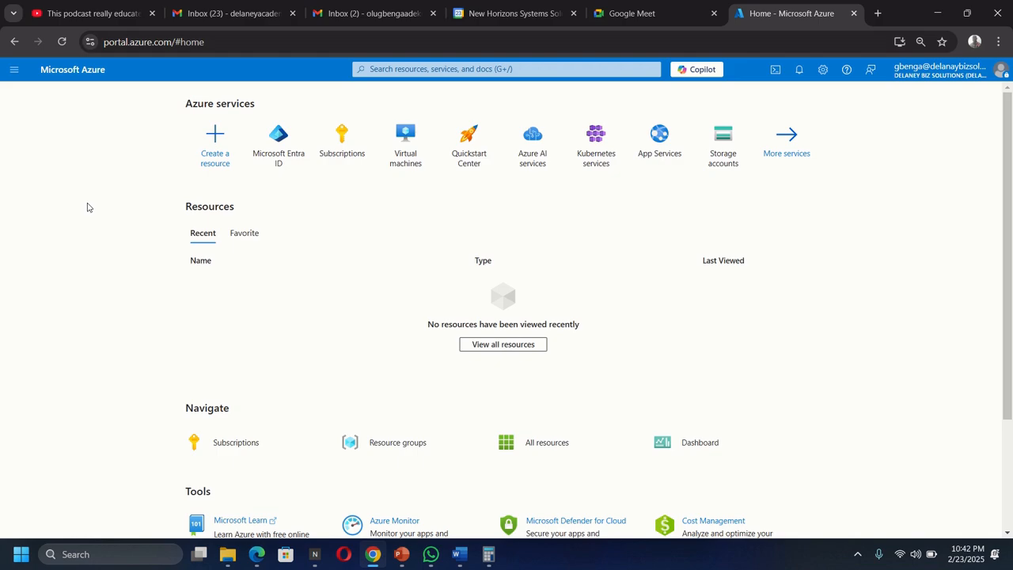
Open the tenant's Properties page in Microsoft Entra ID to review its access management settings
left_click(410, 70)
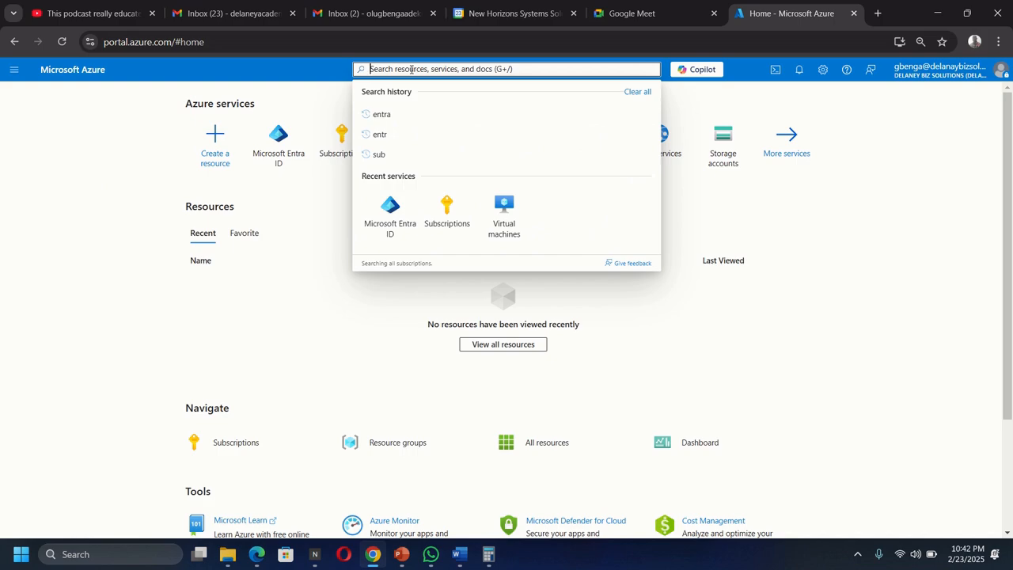
type("entra")
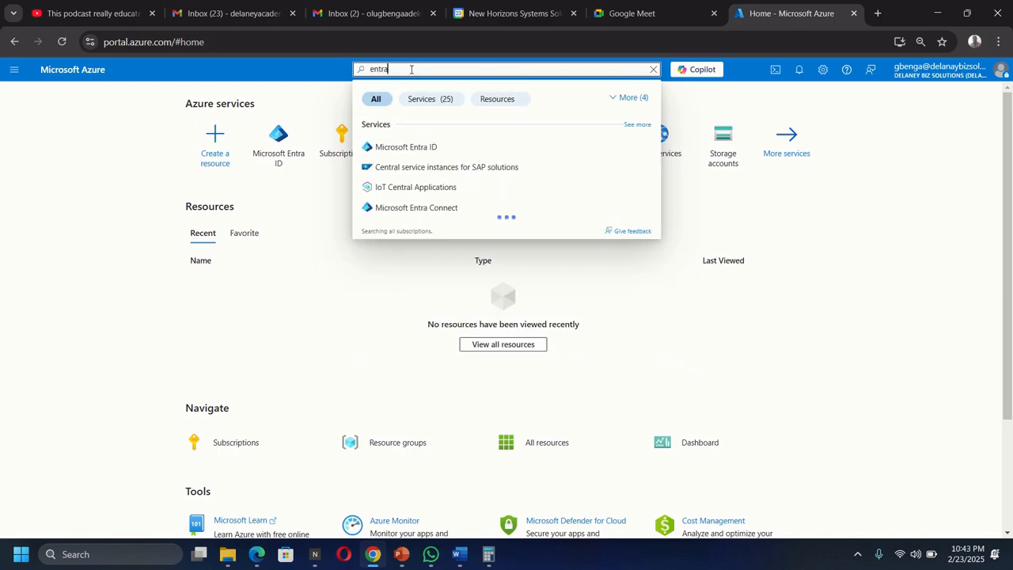
left_click(404, 147)
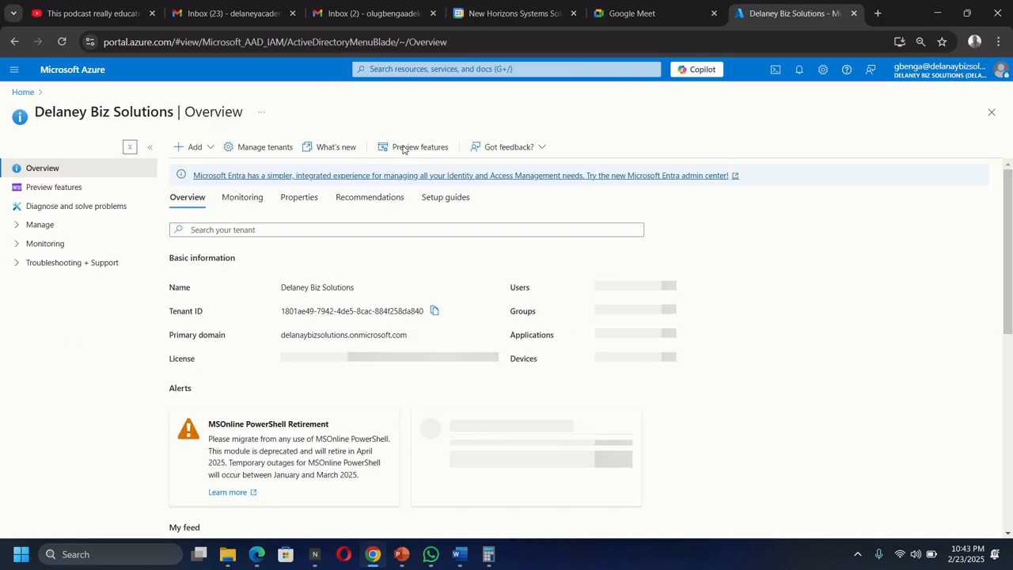
left_click(39, 226)
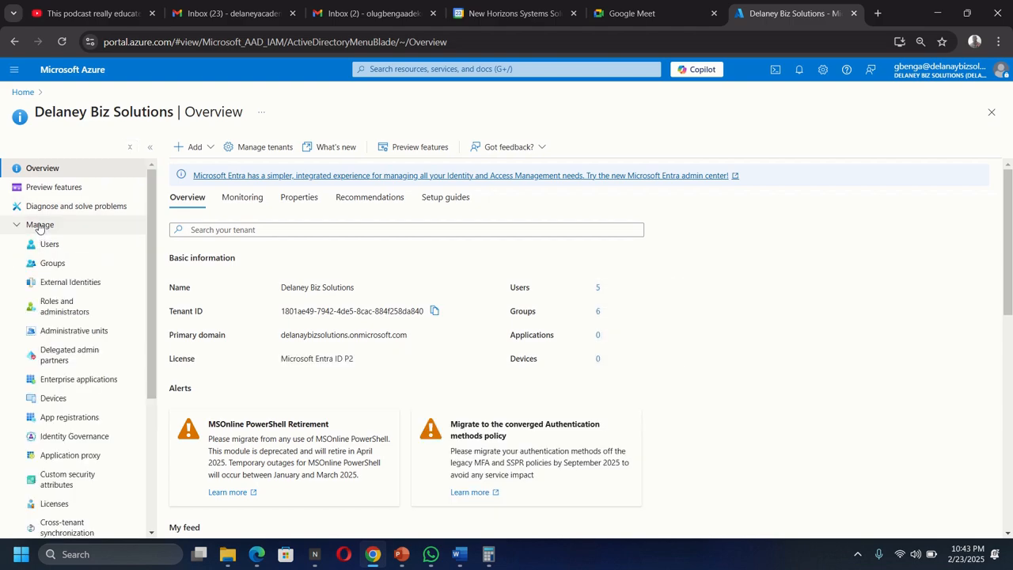
scroll(79, 309, "down", 1)
scroll(83, 324, "down", 3)
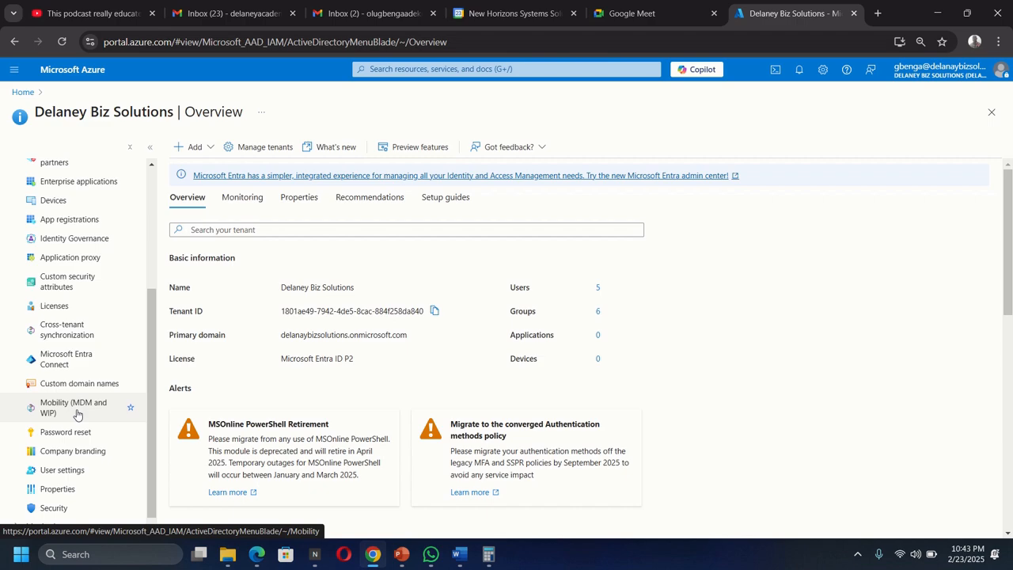
scroll(77, 413, "down", 1)
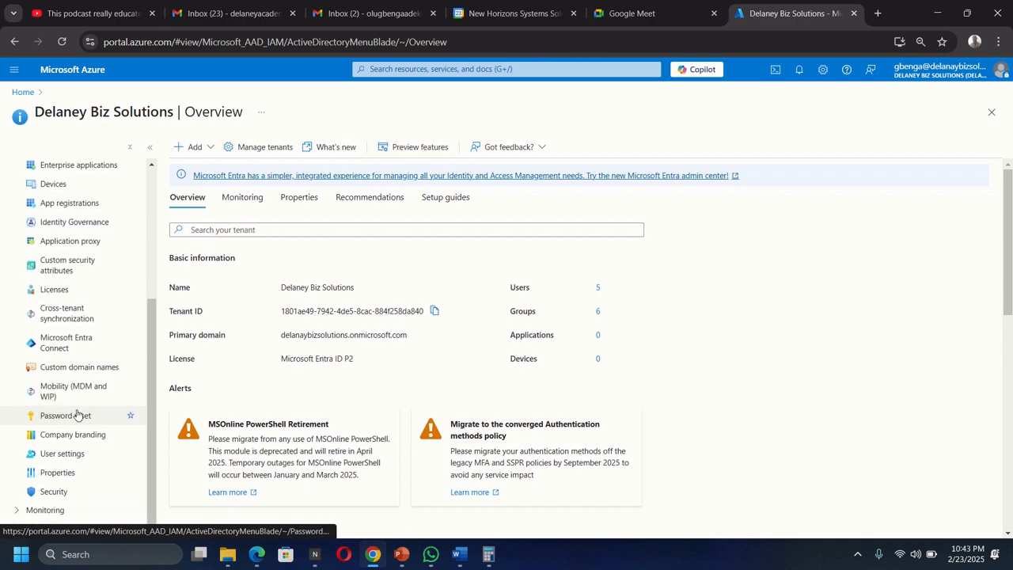
left_click(67, 475)
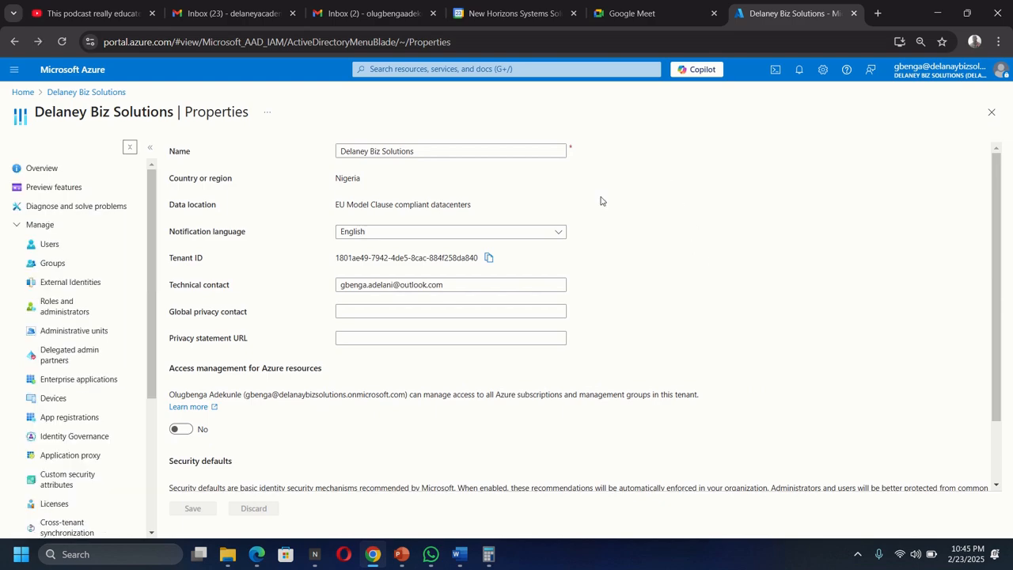
Search the portal for "management group" and open the Management groups service
left_click(384, 68)
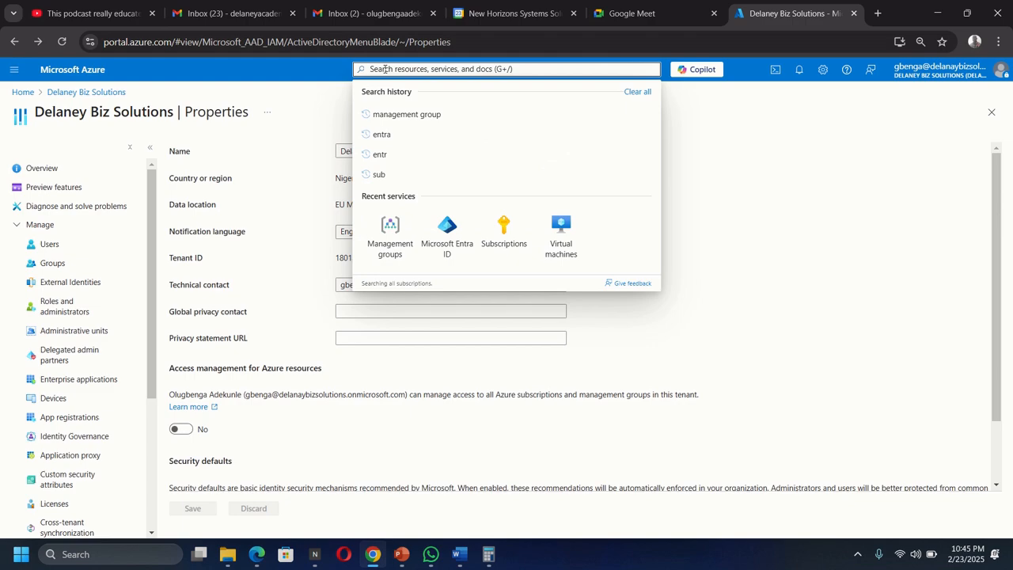
type("manageme")
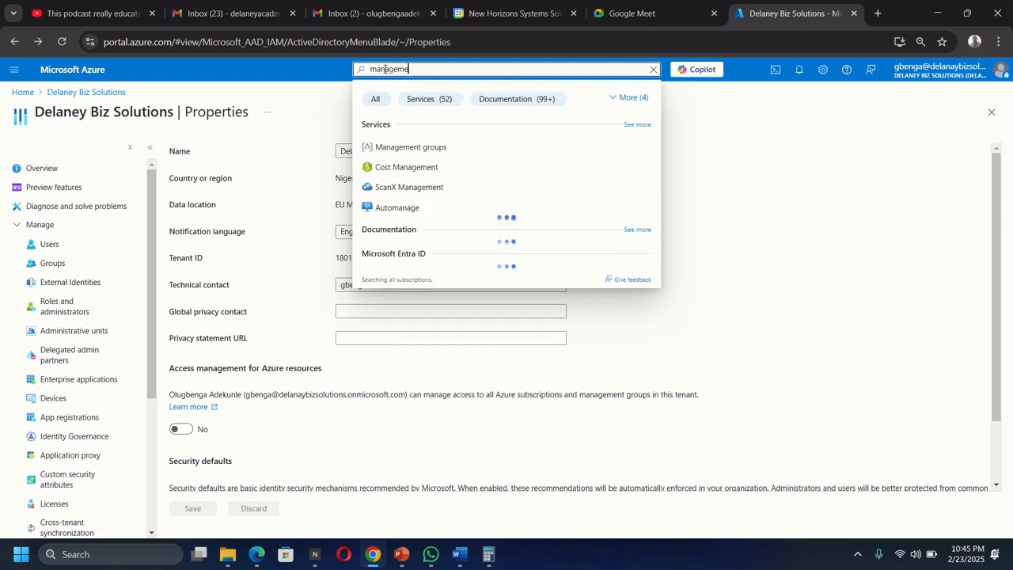
type("nt group")
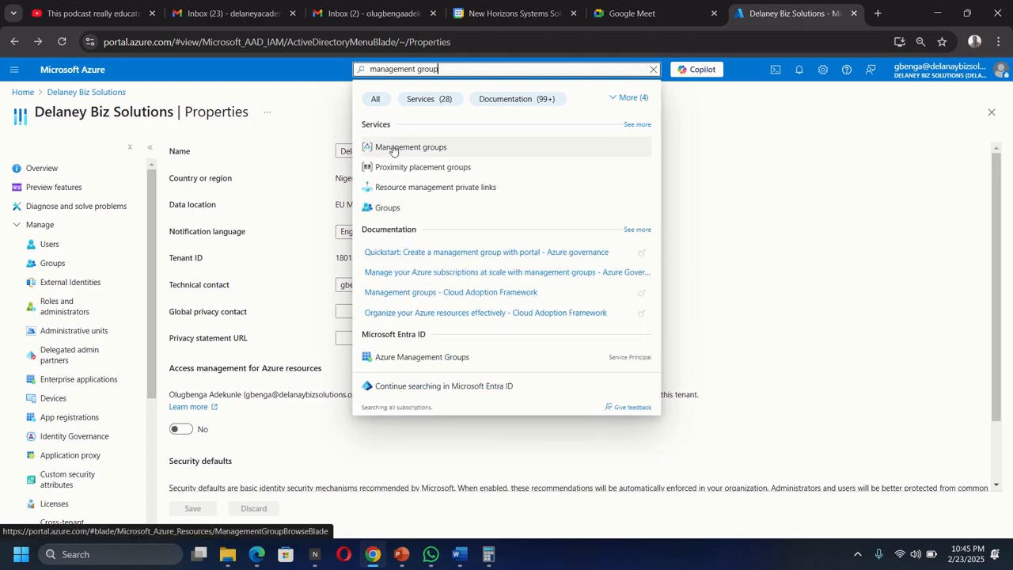
left_click(392, 149)
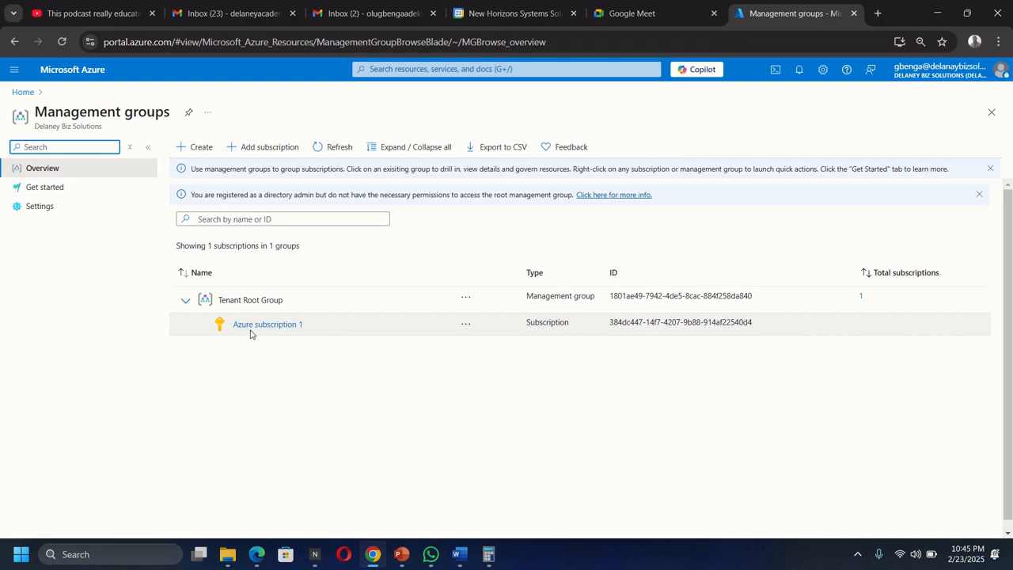
Create a management group under the Tenant Root Group with both the ID and display name az104-mg1
left_click(197, 150)
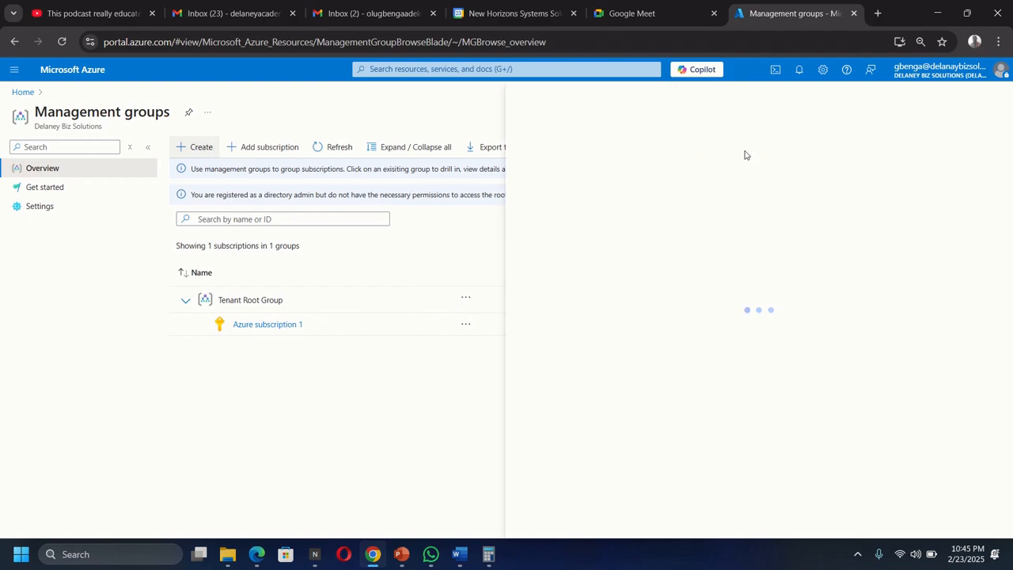
left_click(667, 178)
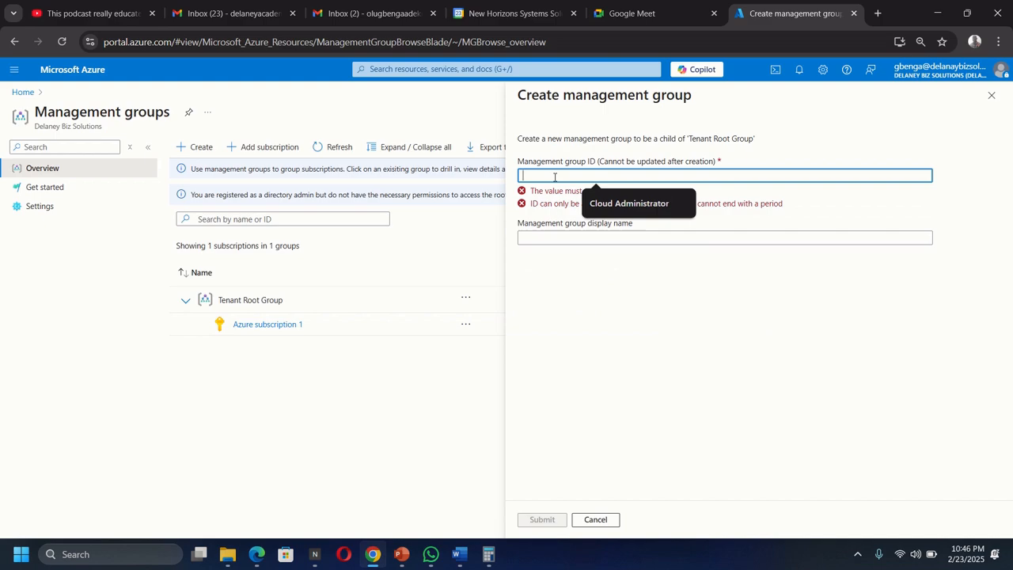
type("az")
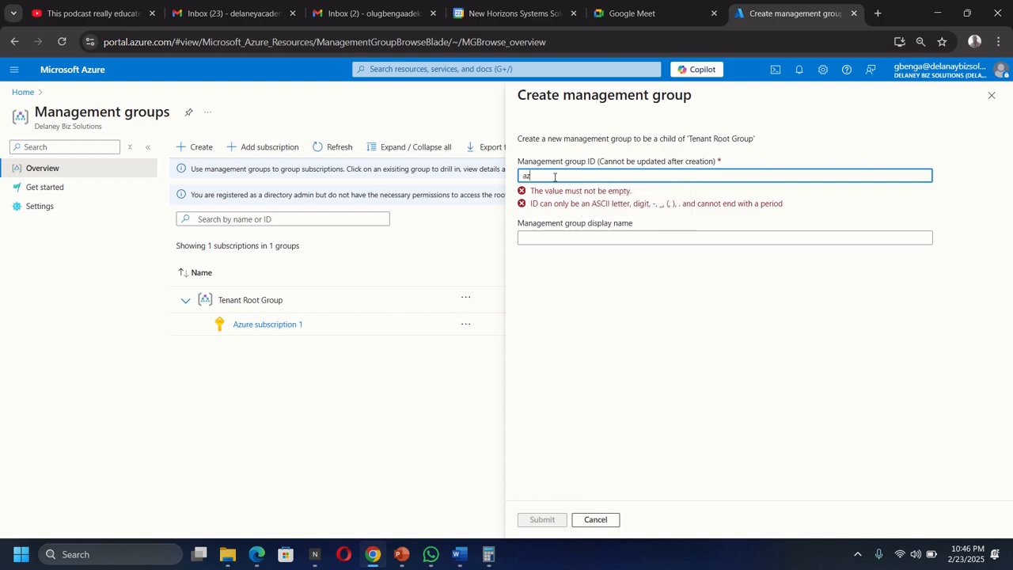
type("104-mg1")
left_click(582, 238)
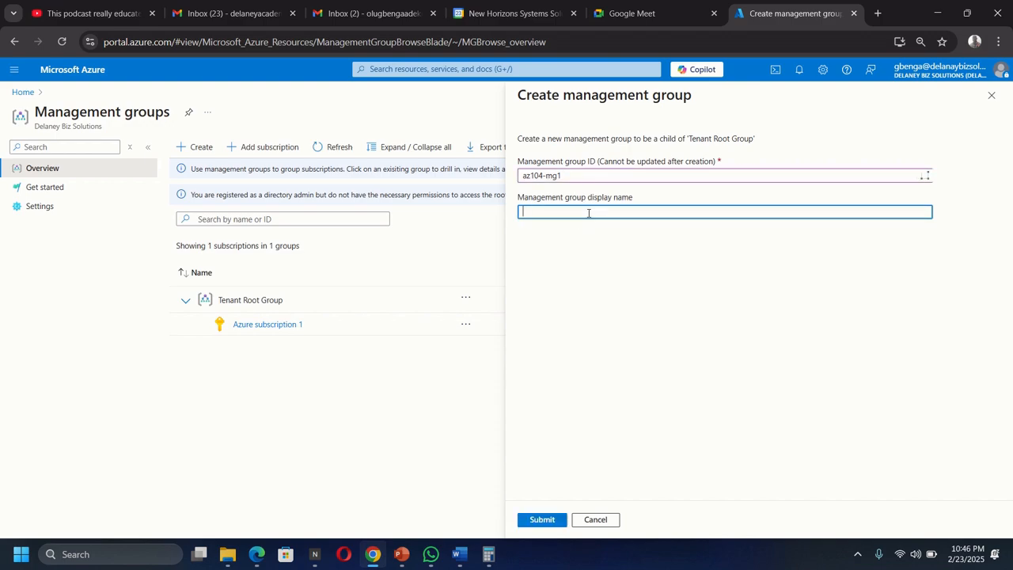
type("az104-mg1")
left_click(542, 520)
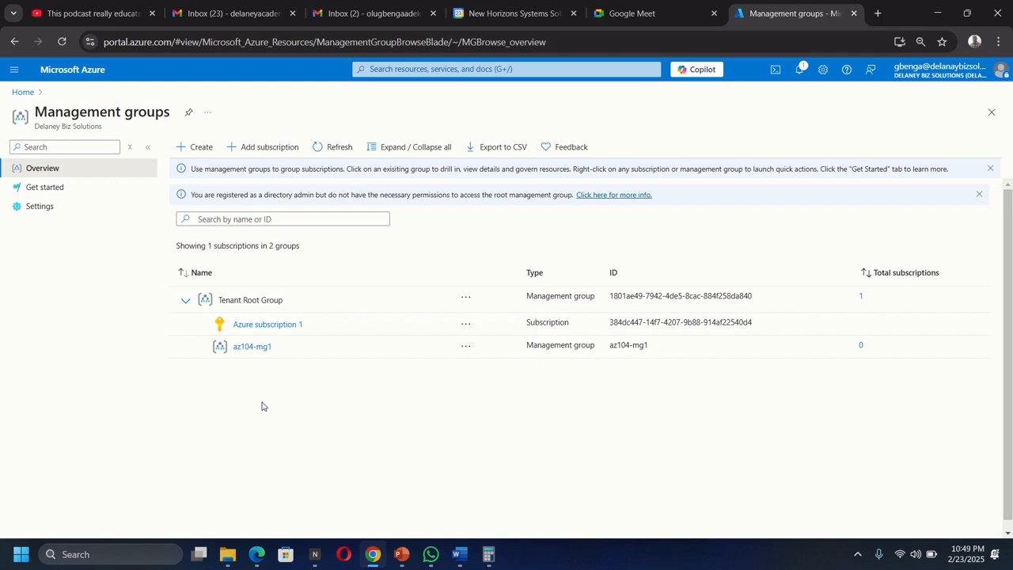
Start a new group from the all-groups list in Microsoft Entra ID, keeping the Security type and naming it Help Desk
left_click(421, 69)
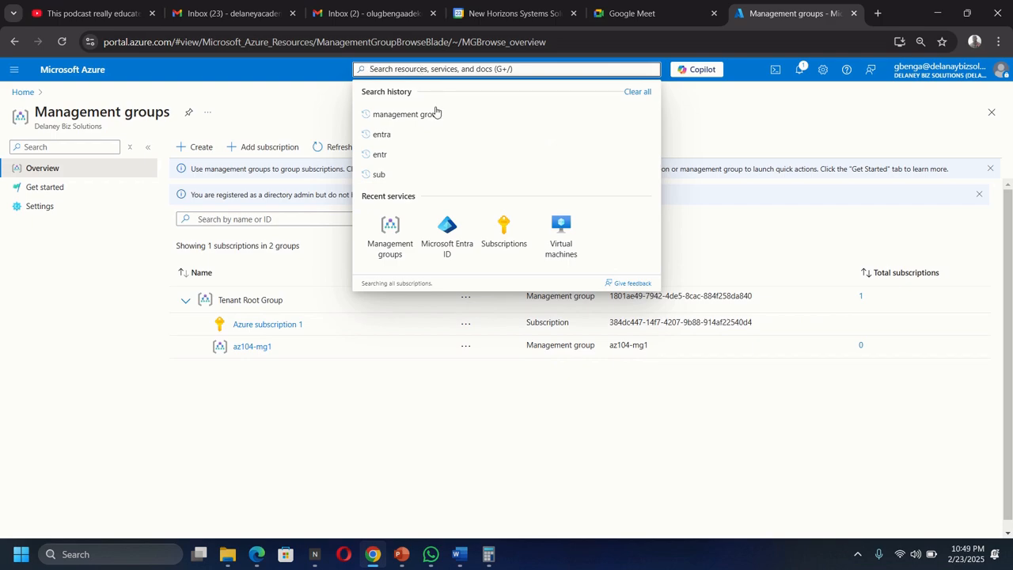
left_click(449, 247)
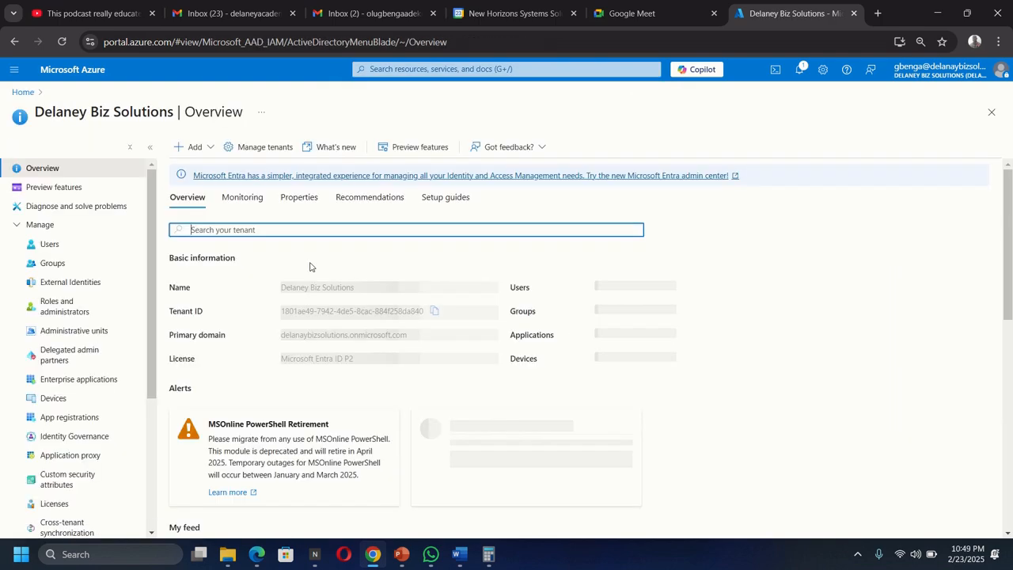
left_click(52, 264)
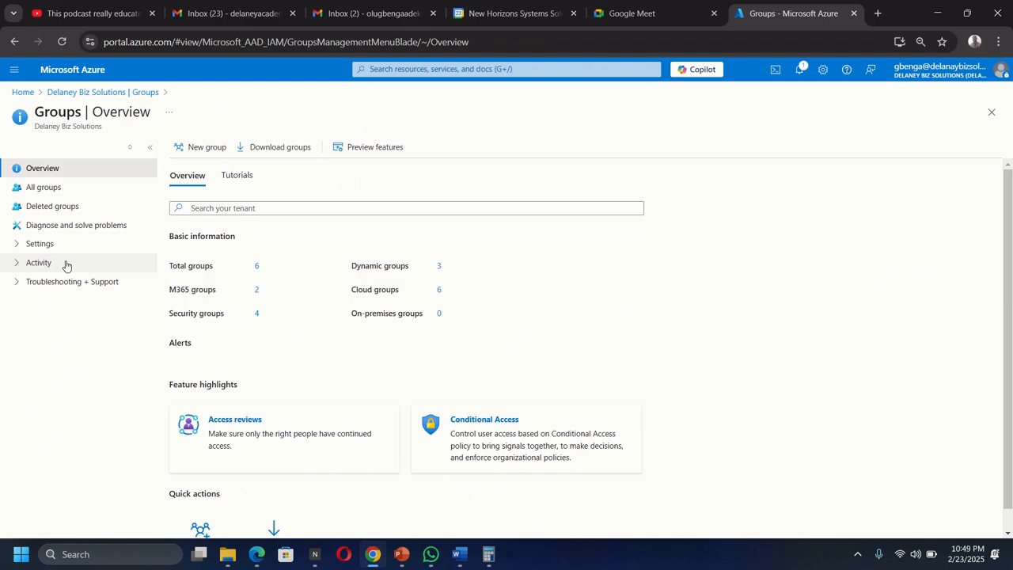
left_click(48, 189)
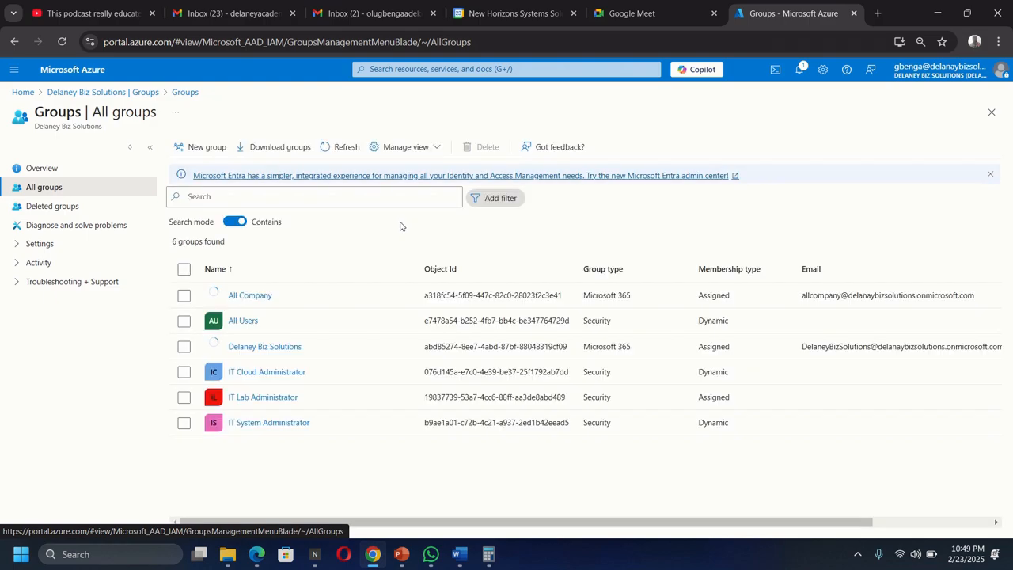
left_click(208, 147)
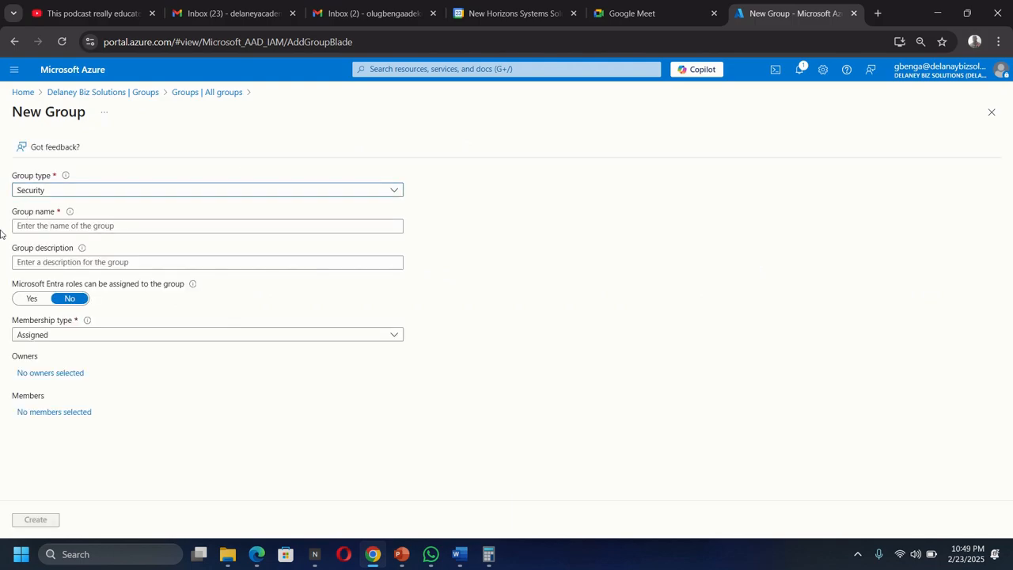
left_click(44, 226)
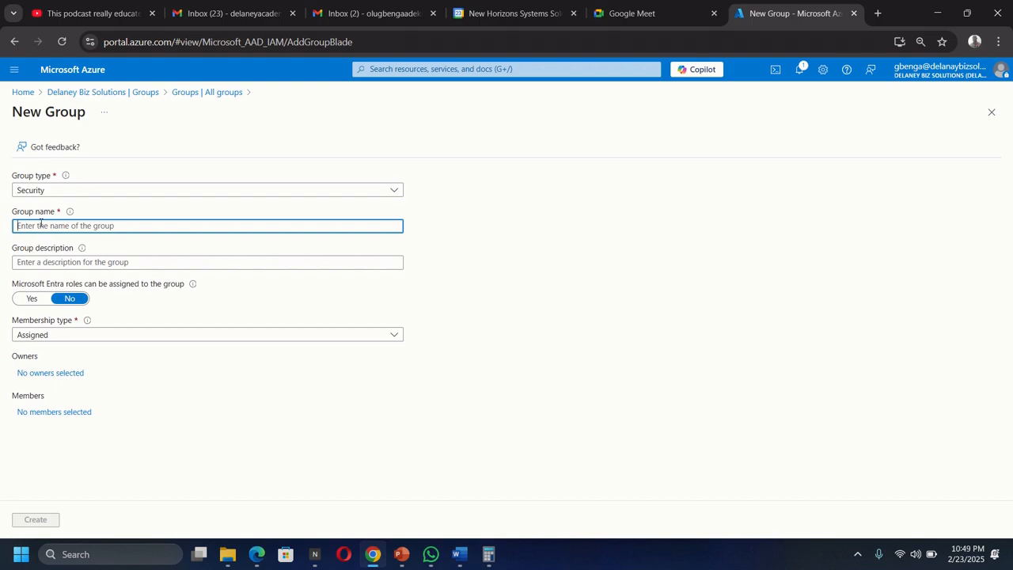
type("Help Desk")
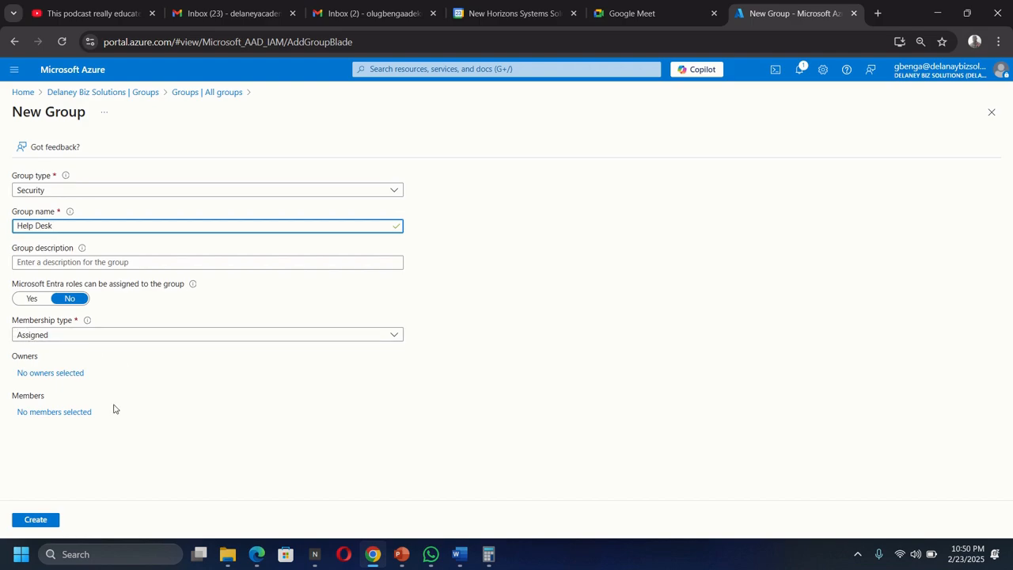
Add two users as members, create the Help Desk group, and refresh the list of groups
left_click(45, 413)
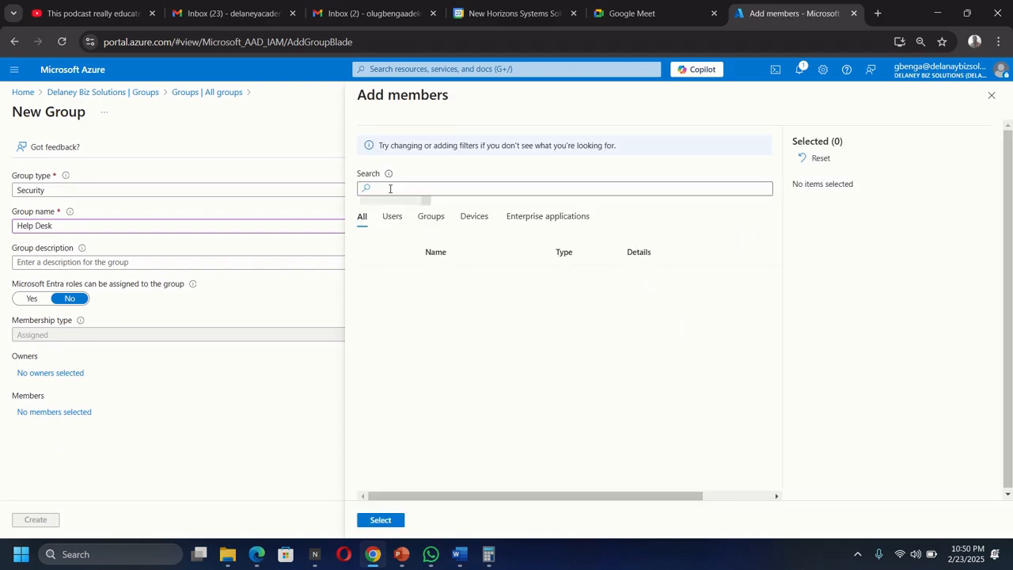
left_click(390, 188)
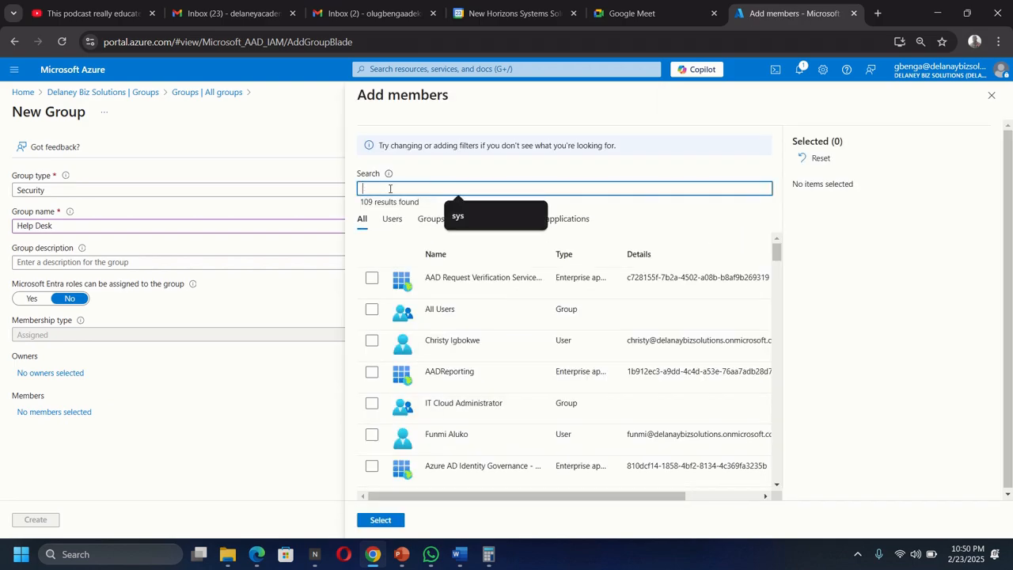
type("ruth")
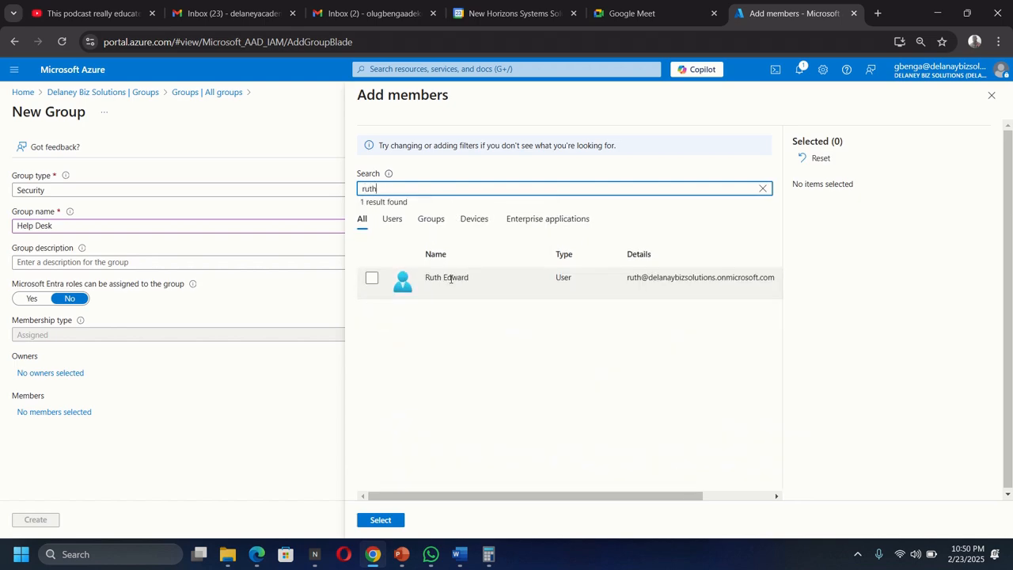
left_click_drag(409, 190, 346, 188)
type("funmi")
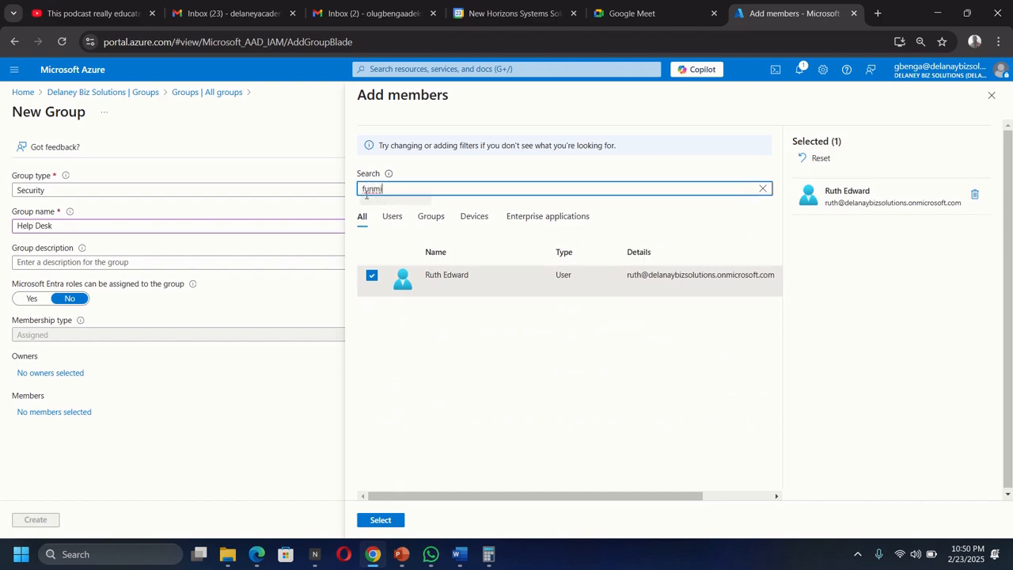
left_click(371, 278)
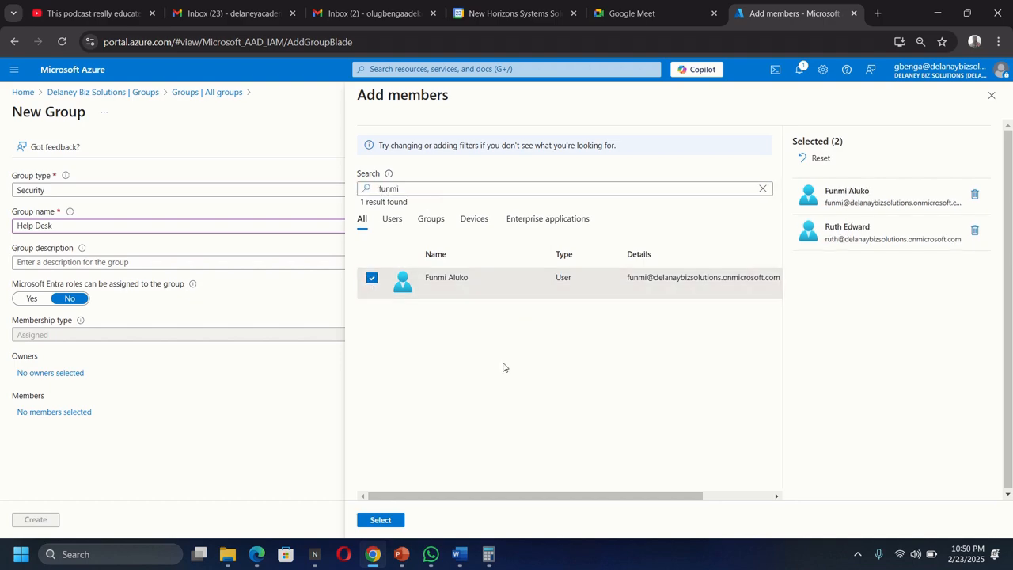
left_click(381, 522)
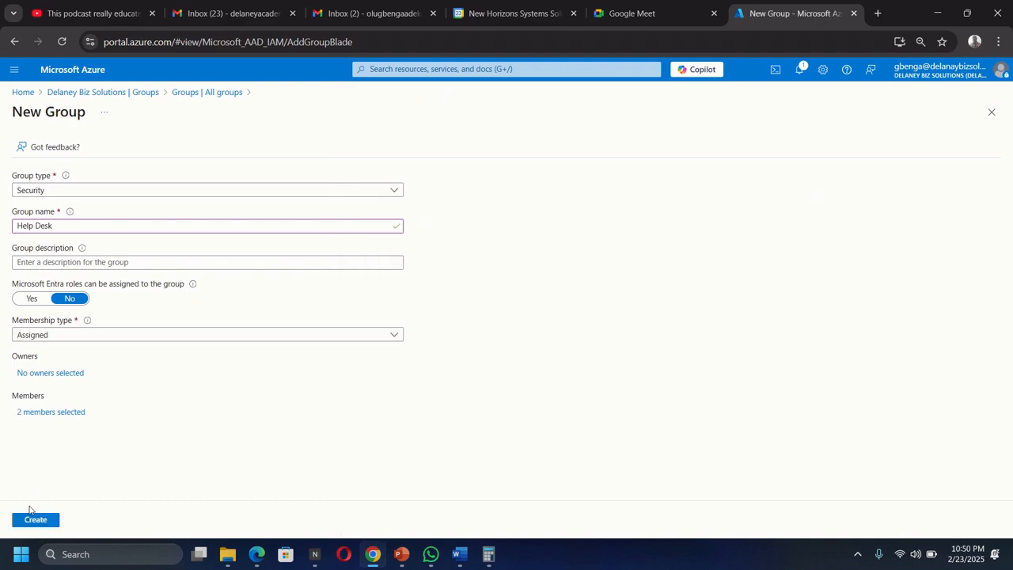
left_click(34, 520)
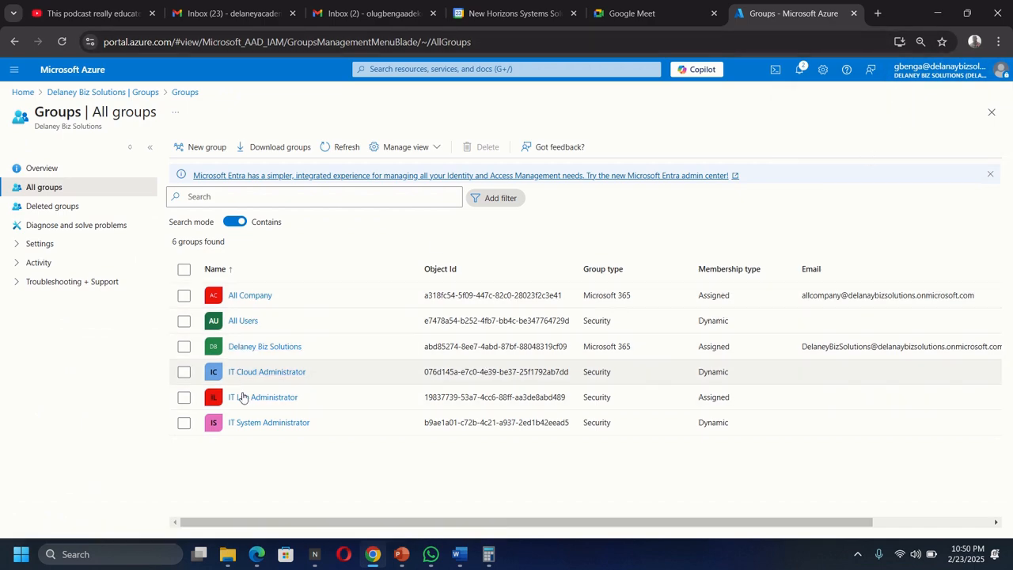
left_click(326, 147)
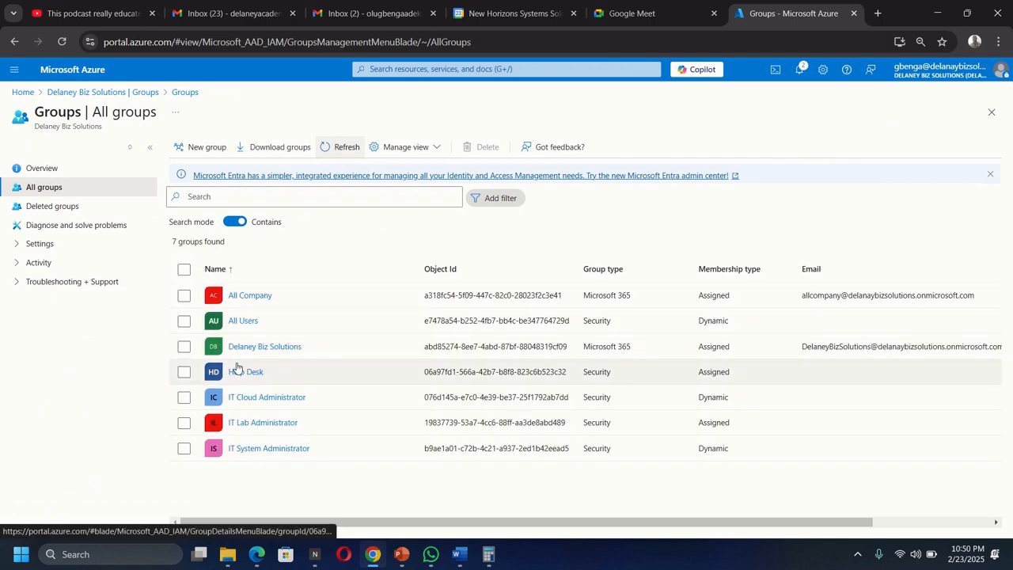
Return to Management groups and open the Access control (IAM) page of az104-mg1
left_click(410, 69)
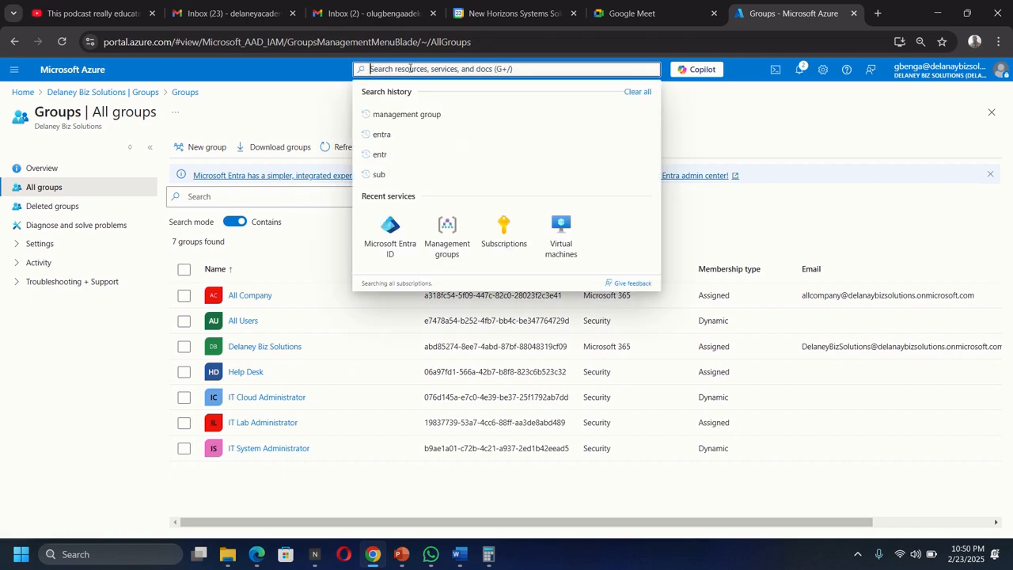
left_click(447, 227)
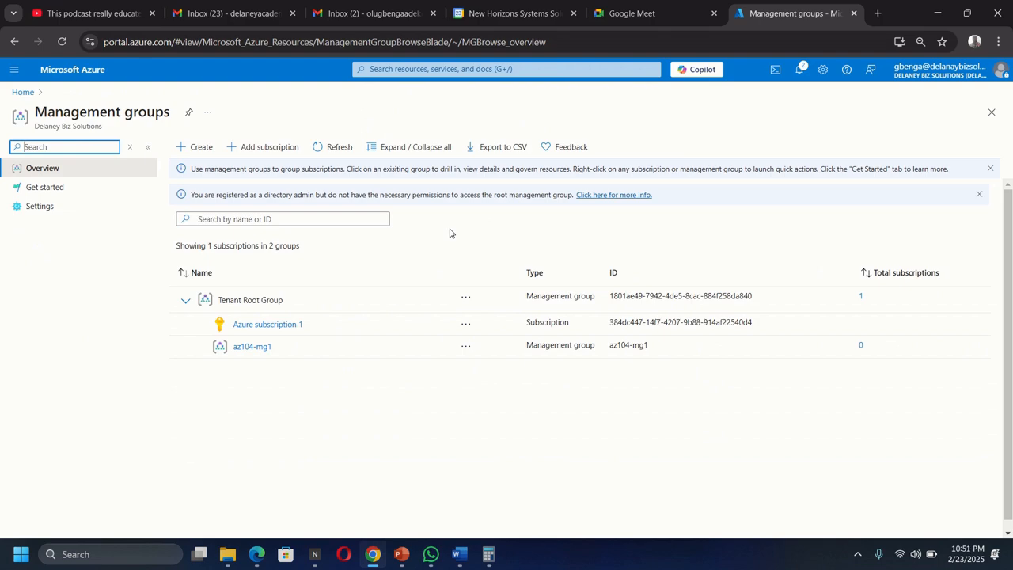
left_click(247, 348)
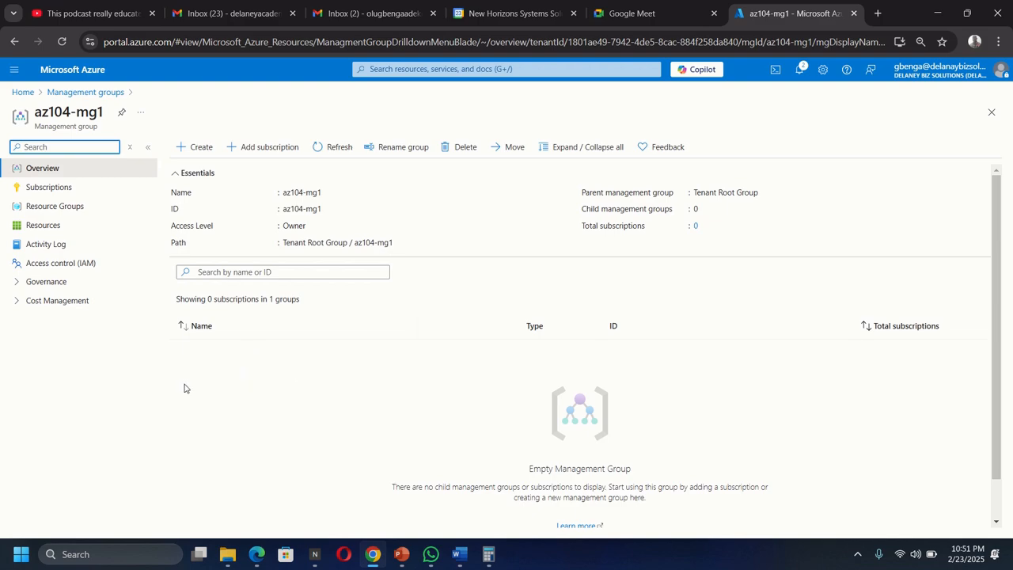
left_click(42, 265)
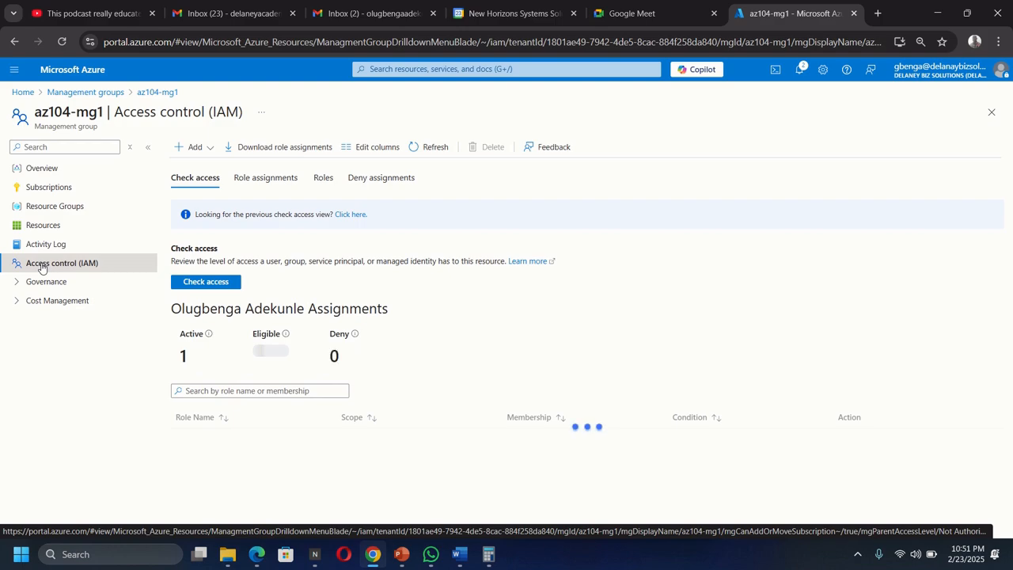
Browse the roles available on az104-mg1 and review its existing role assignments
left_click(327, 180)
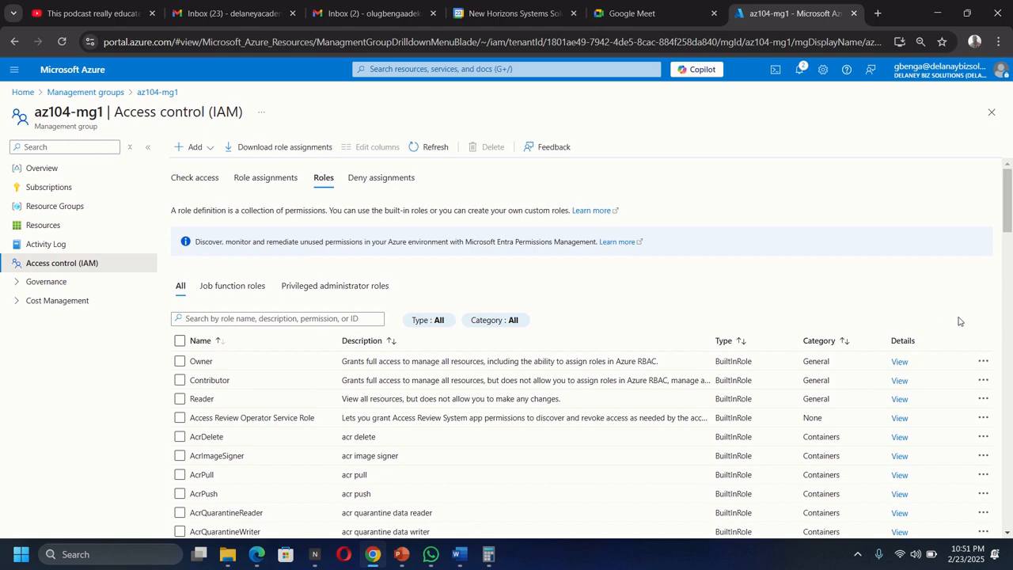
scroll(956, 321, "down", 2)
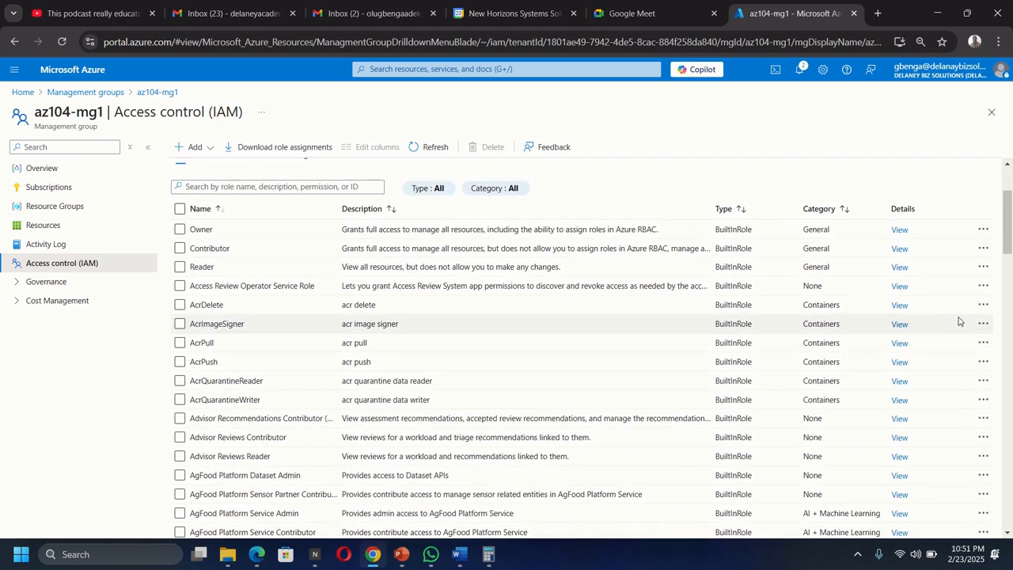
scroll(956, 321, "up", 2)
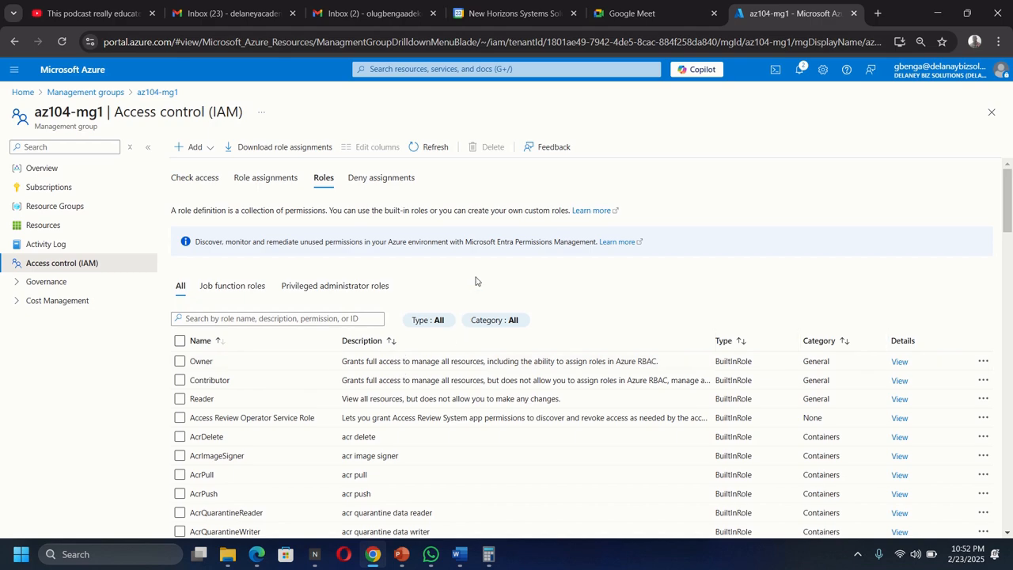
left_click(245, 182)
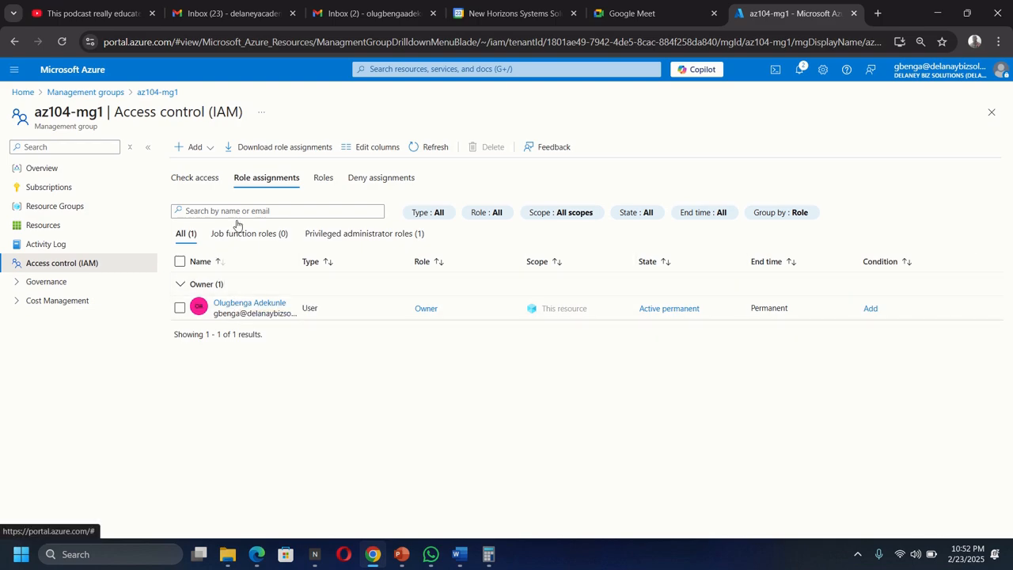
Start a new role assignment on az104-mg1, find the virtual machine roles, and choose Virtual Machine Contributor
left_click(200, 148)
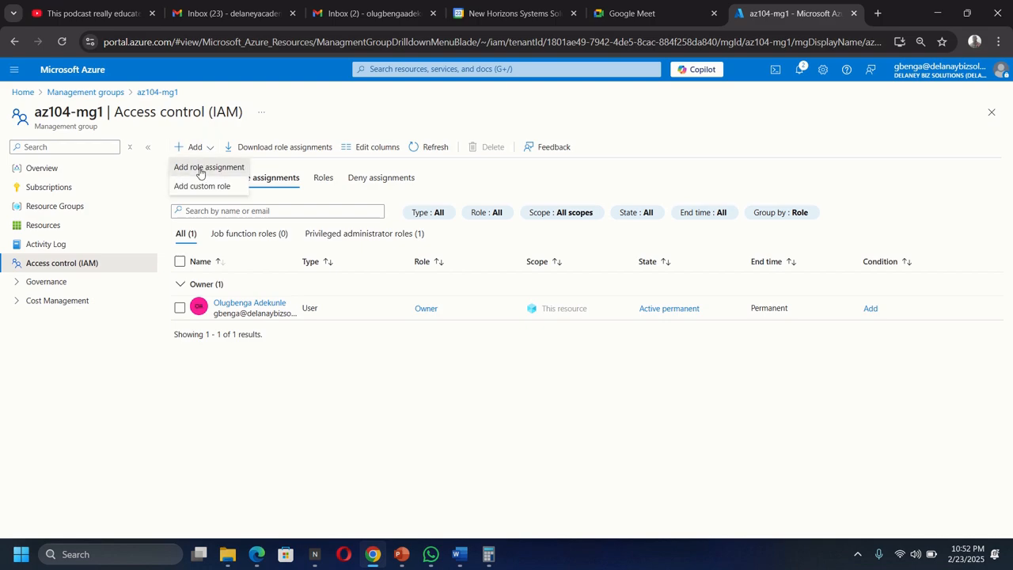
left_click(199, 168)
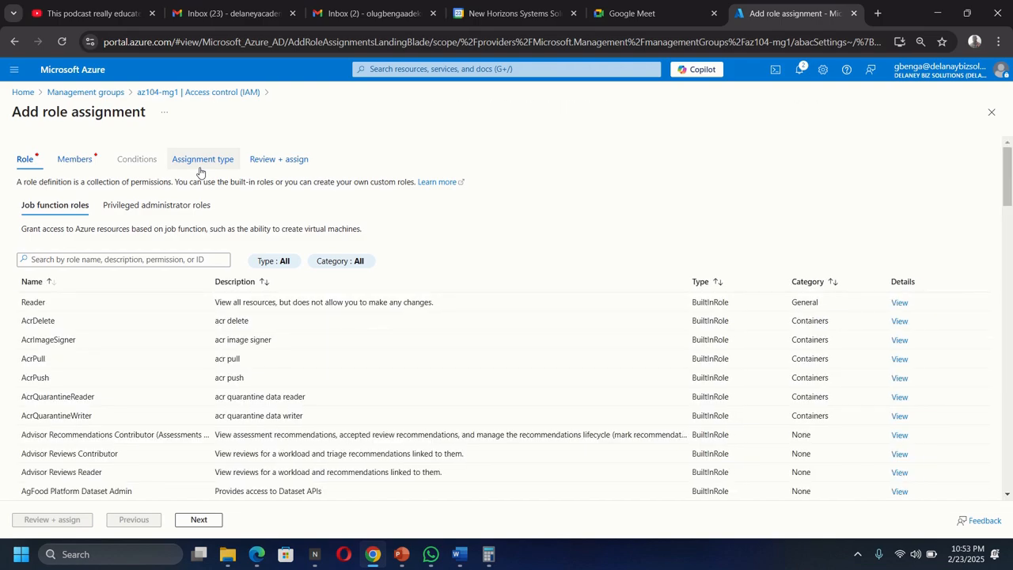
left_click(135, 261)
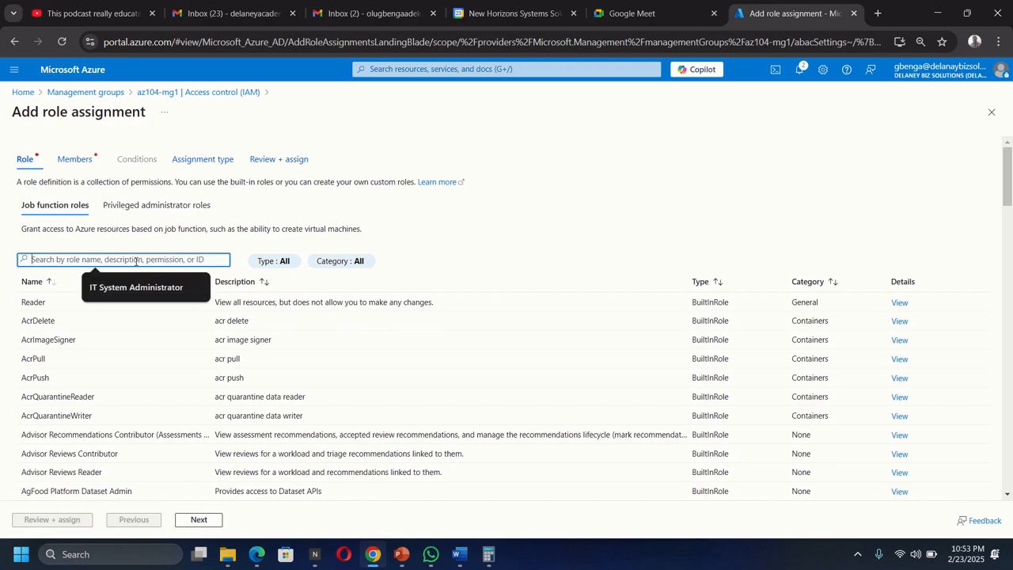
type("v")
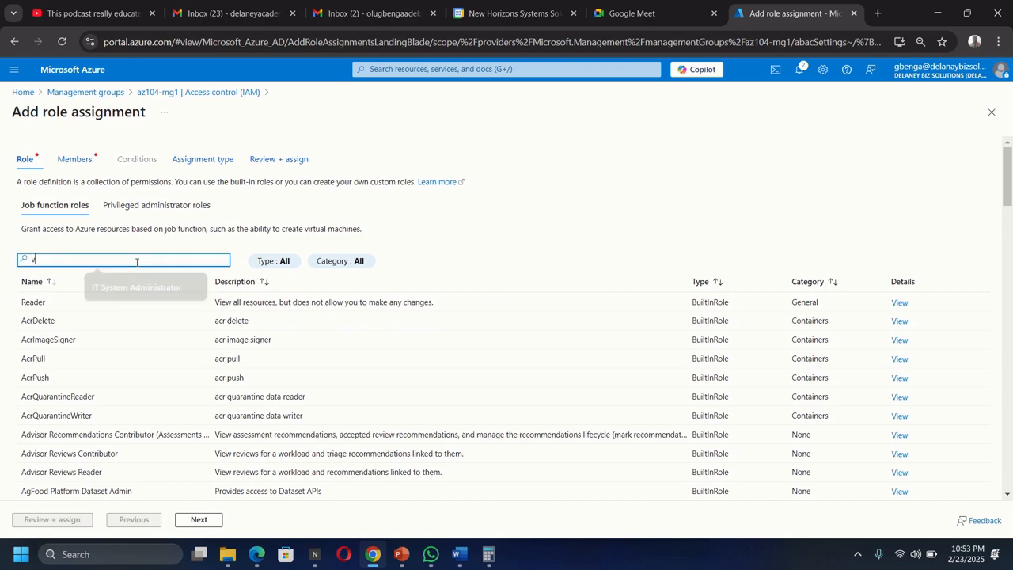
type("irtua")
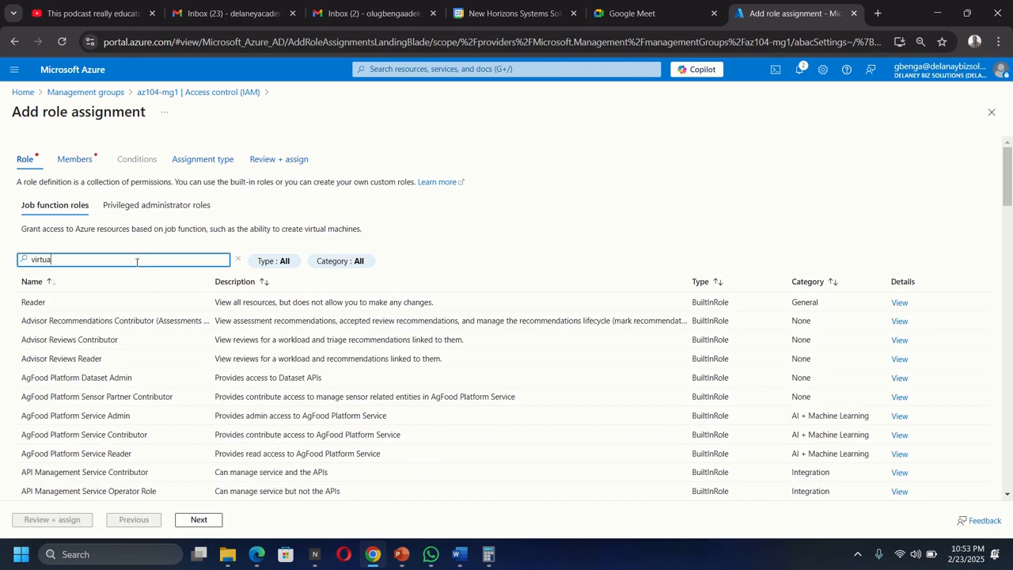
type("l machin")
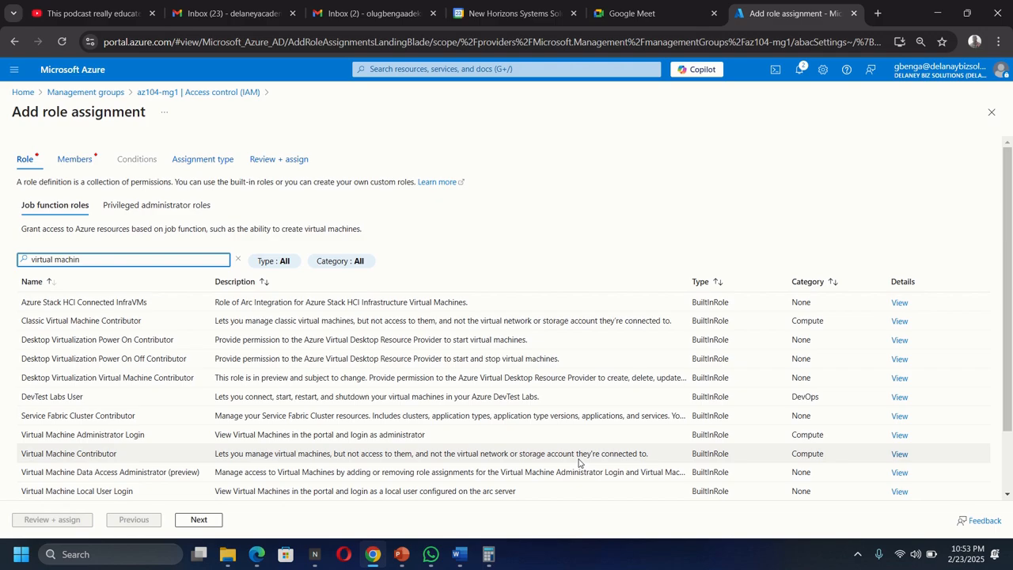
left_click(72, 453)
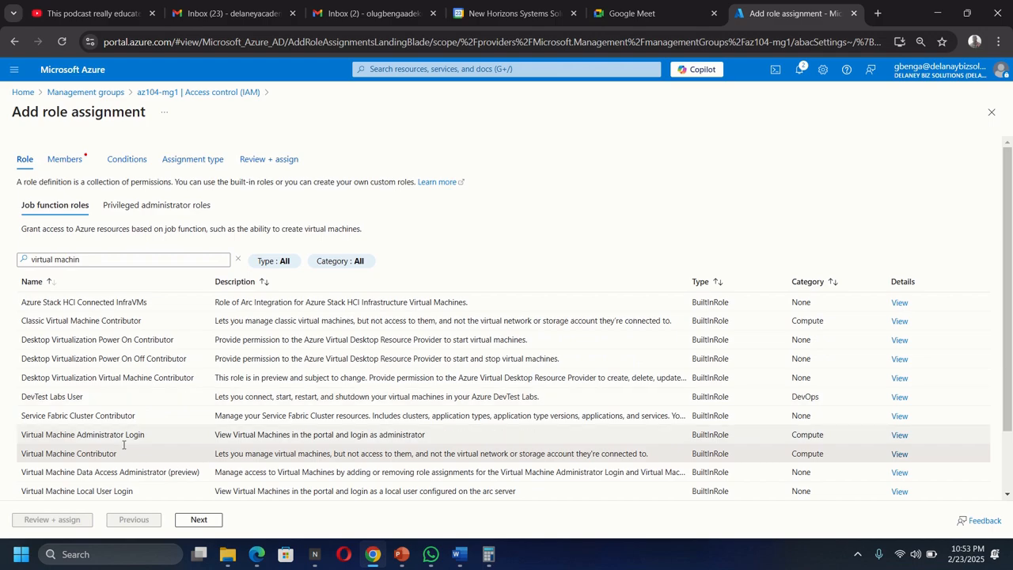
left_click(197, 521)
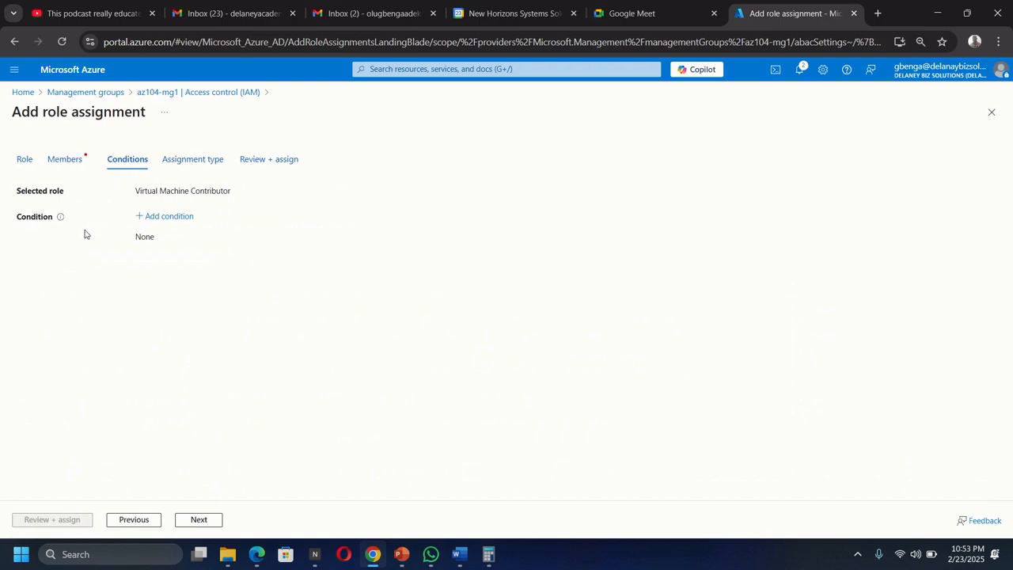
Select the Help Desk group as the member of the role assignment, and review and assign it
left_click(64, 161)
double_click(65, 161)
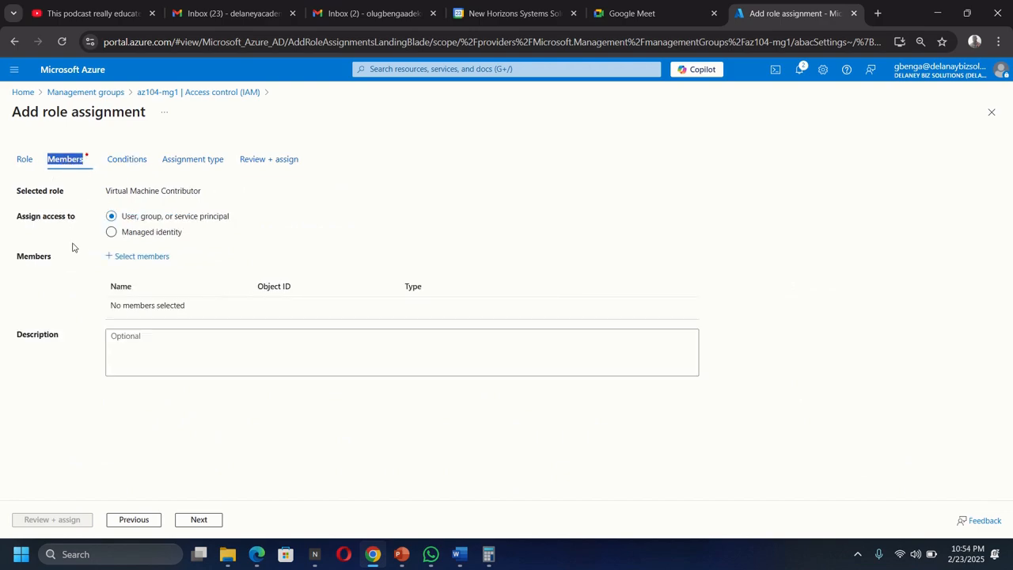
left_click(145, 258)
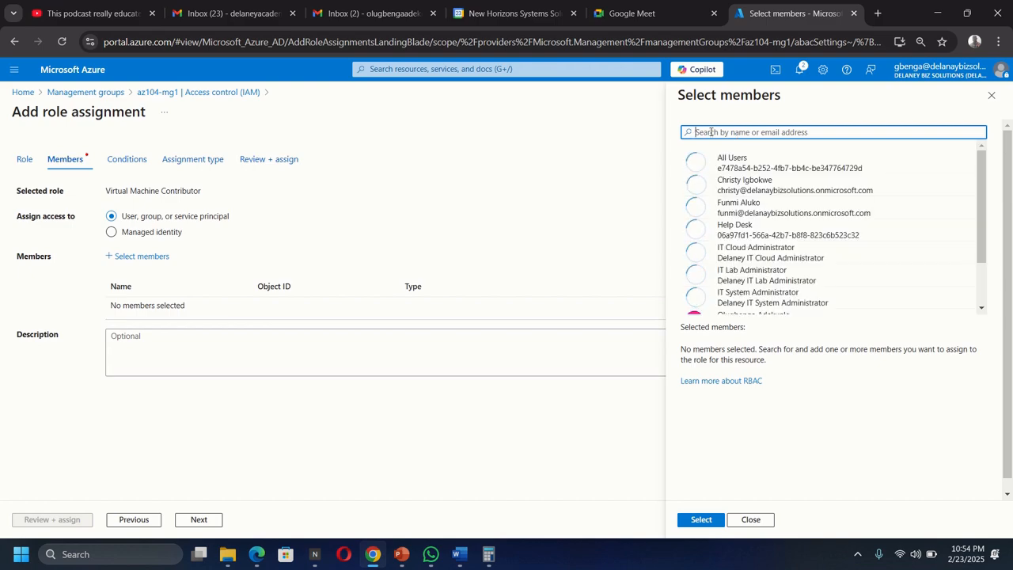
type("help")
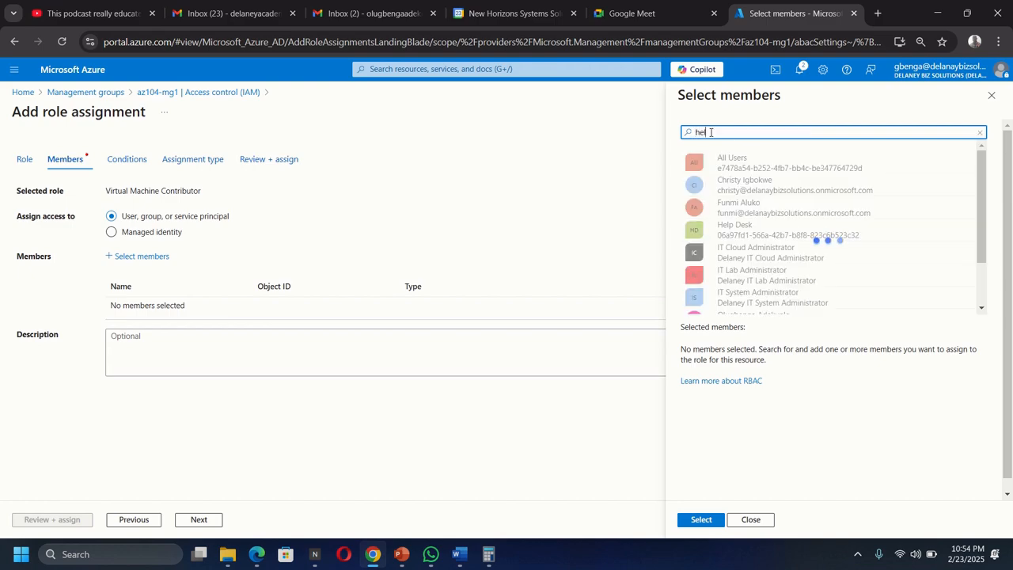
type("des")
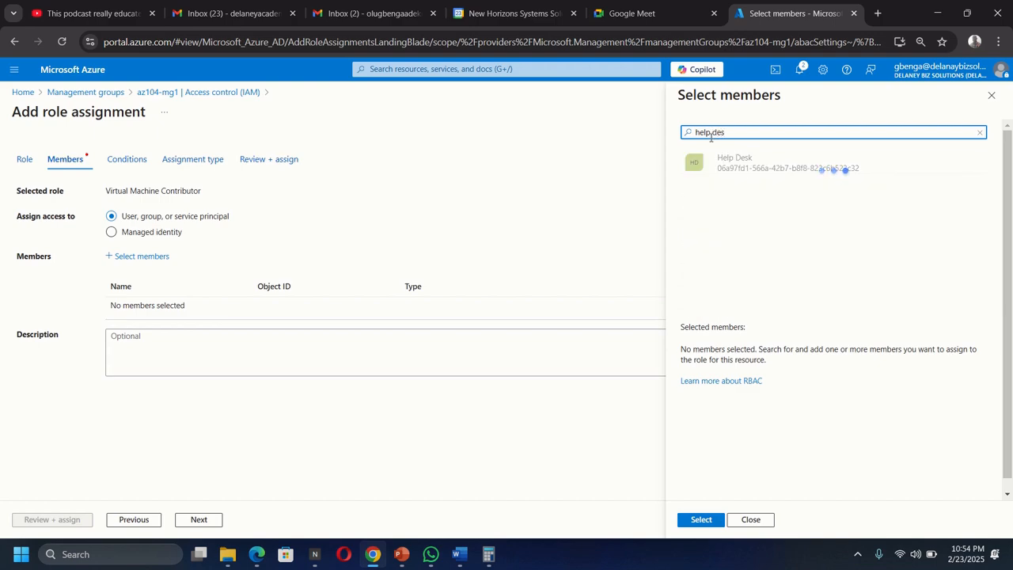
left_click(710, 132)
left_click(736, 160)
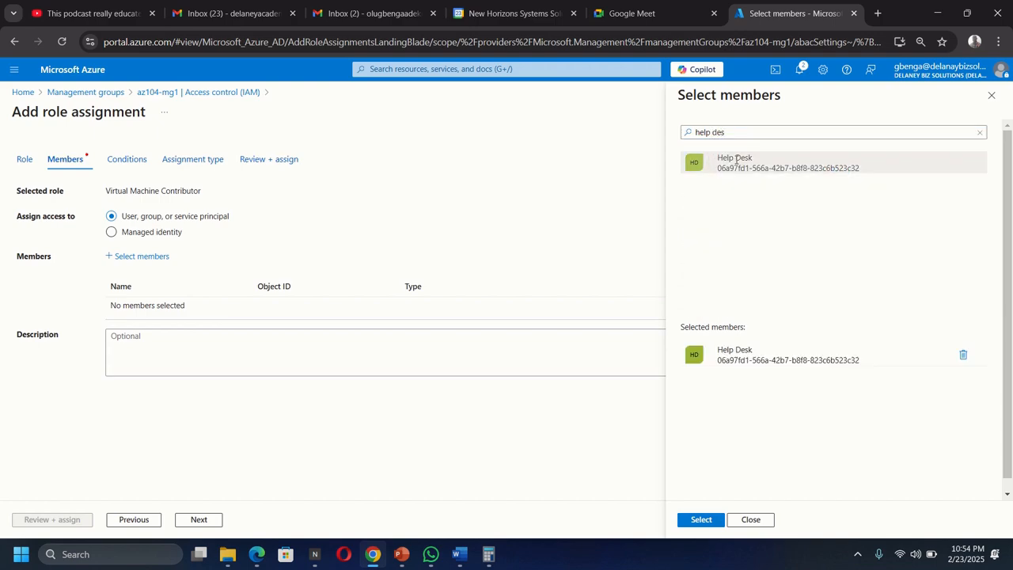
left_click(700, 520)
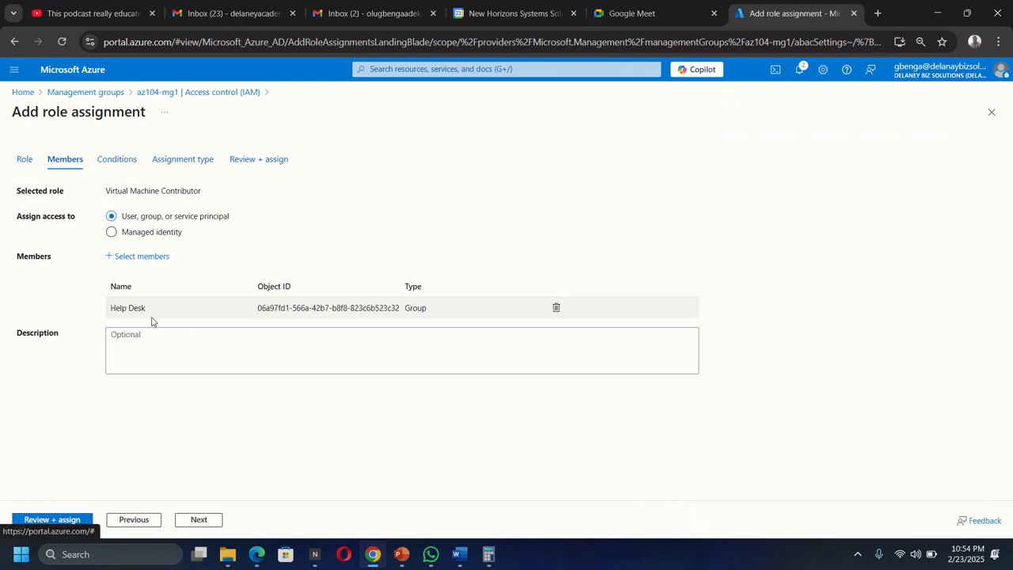
left_click(47, 520)
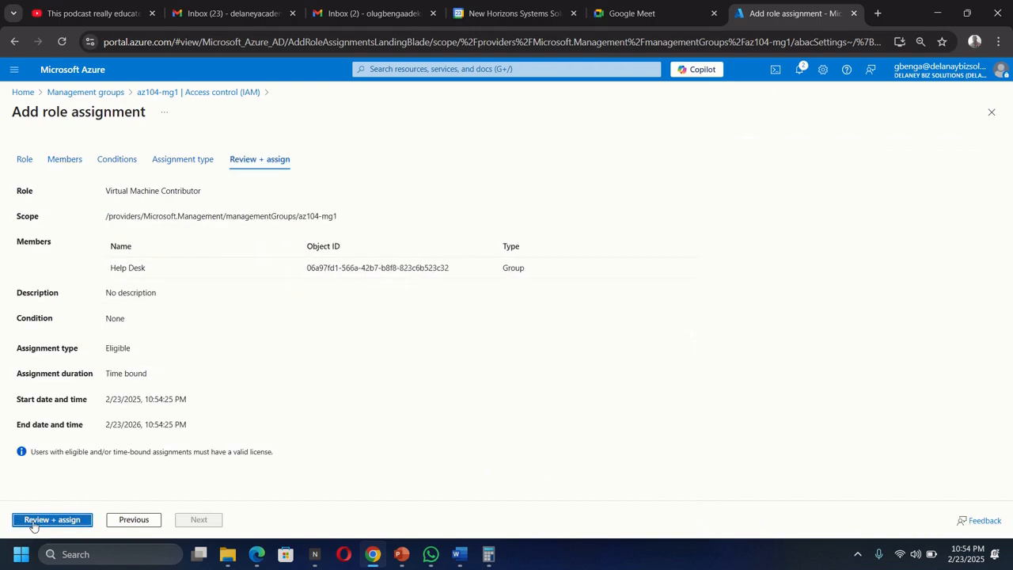
left_click(33, 524)
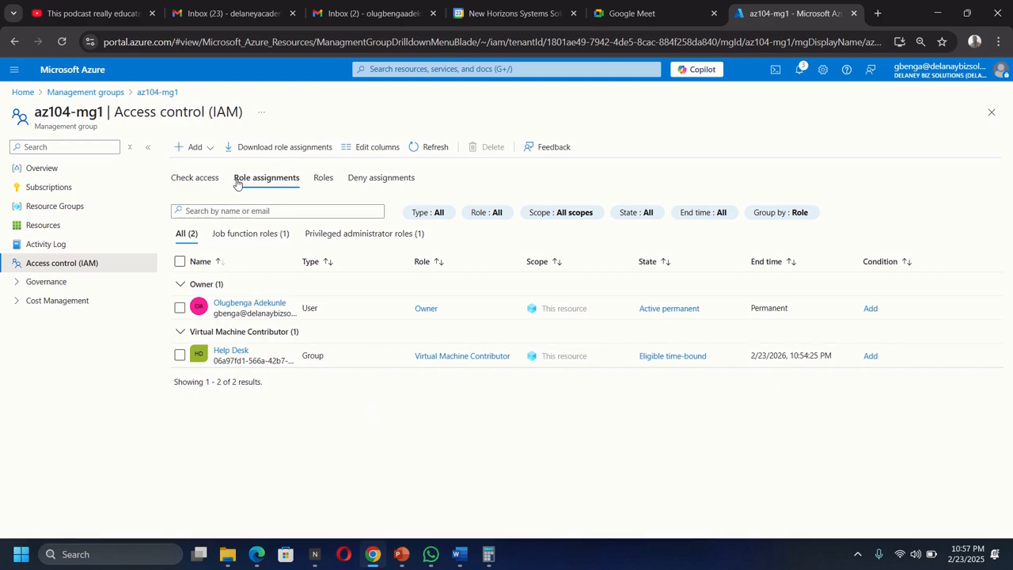
Start a custom role named Custom Support Request with the description "A custom contributor role for support request"
left_click(199, 148)
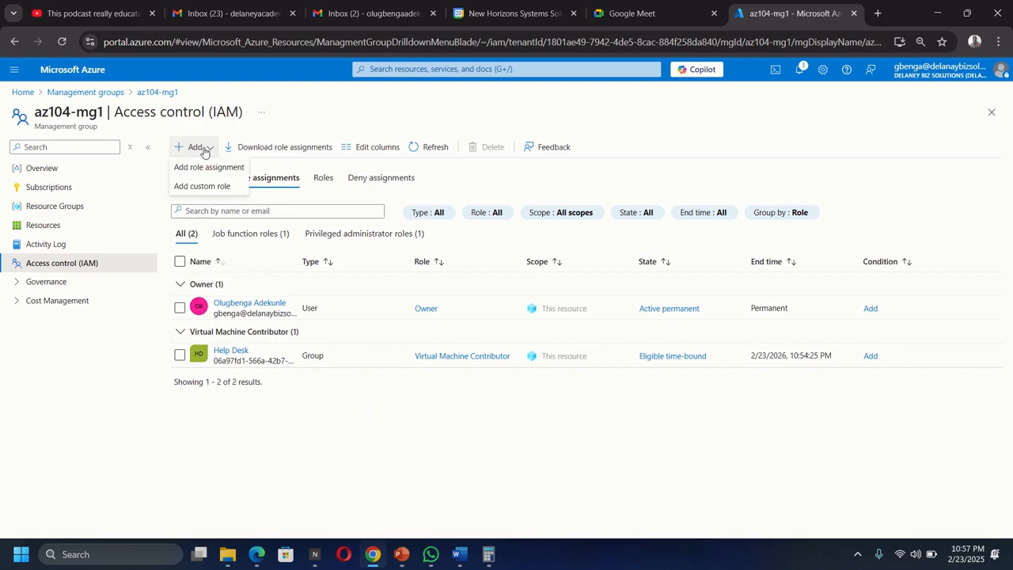
left_click(192, 188)
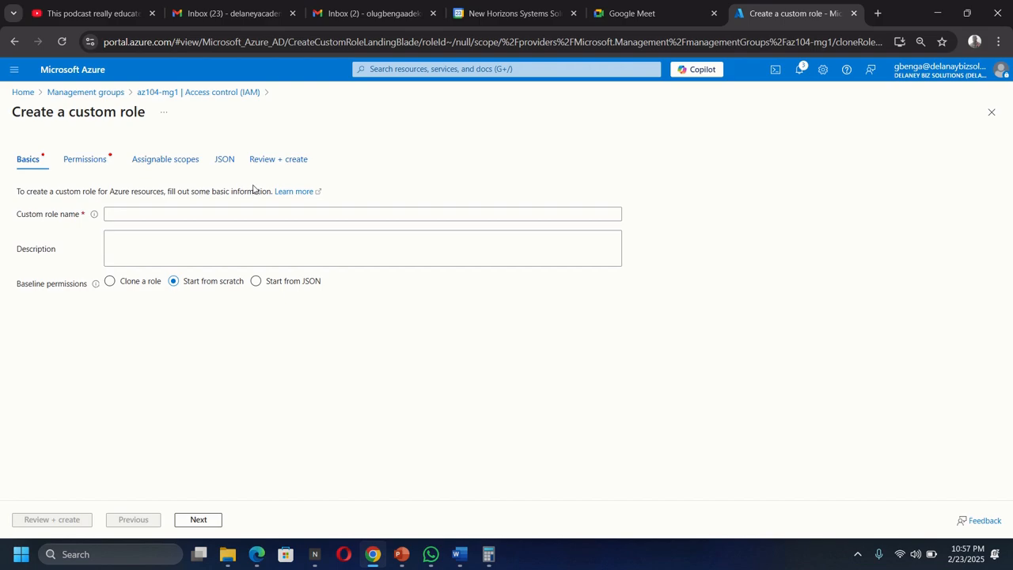
left_click(254, 213)
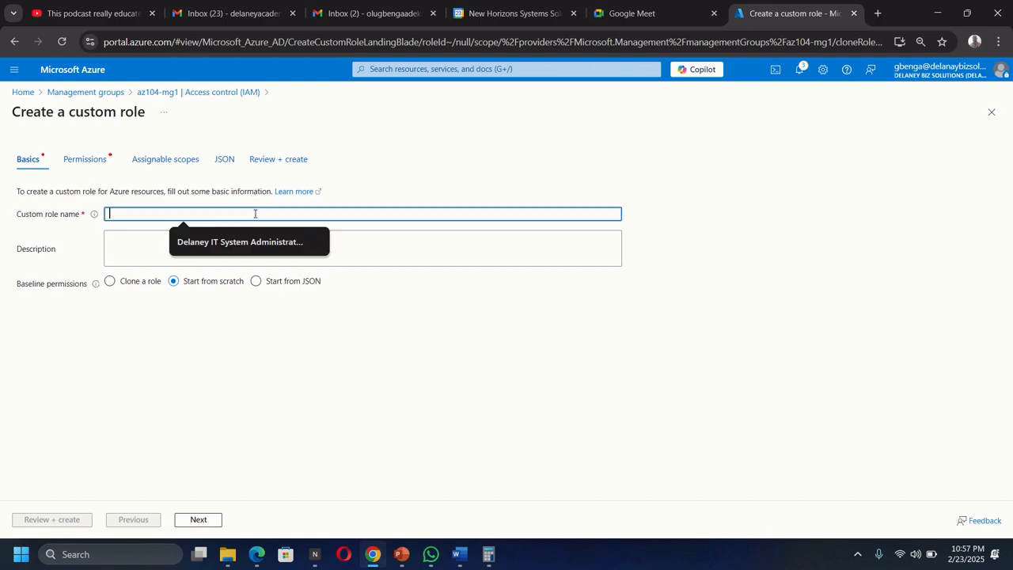
type("Custom")
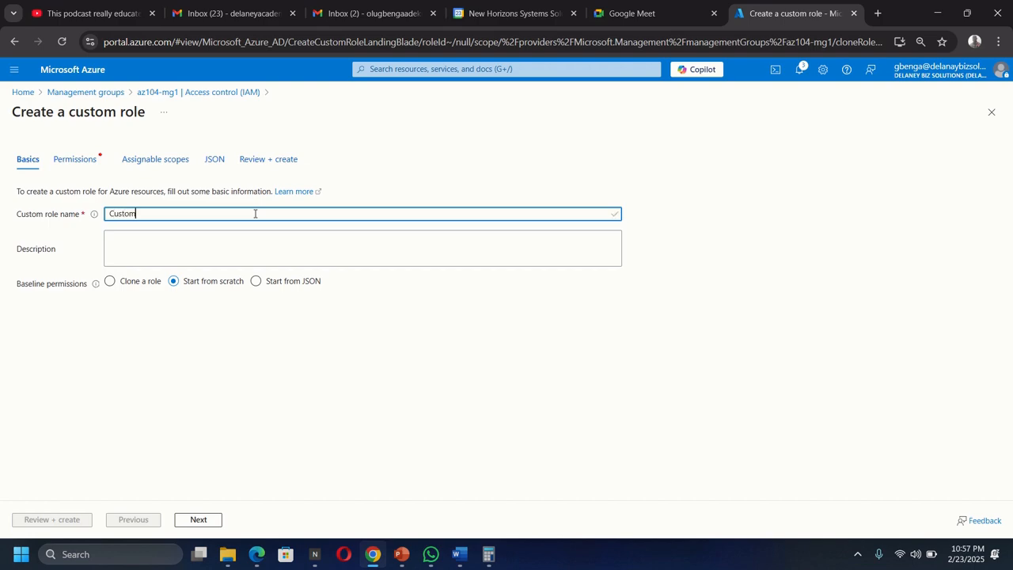
type(" Support Request")
left_click(256, 246)
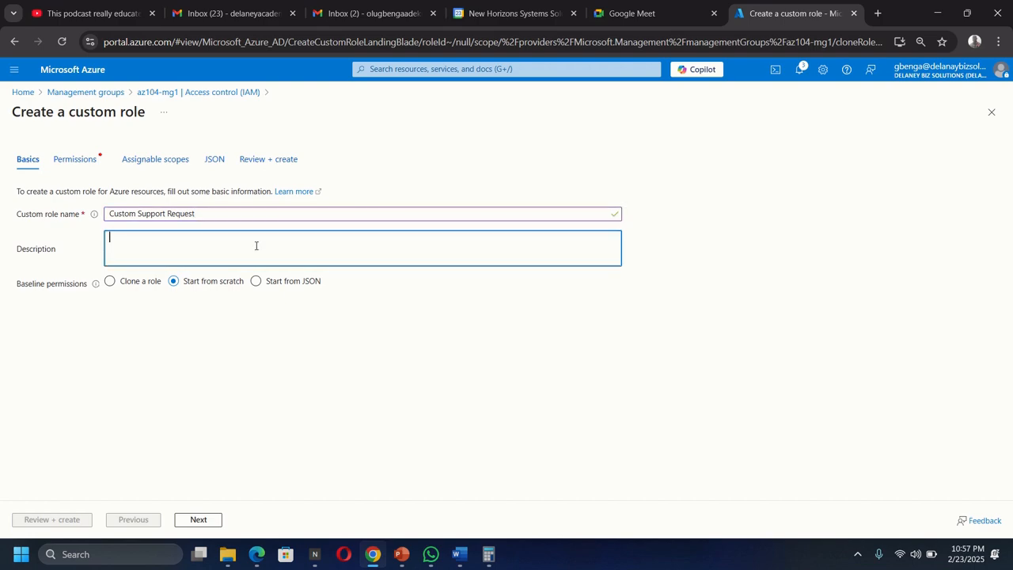
type("A custom contributo")
type("r role for suppo")
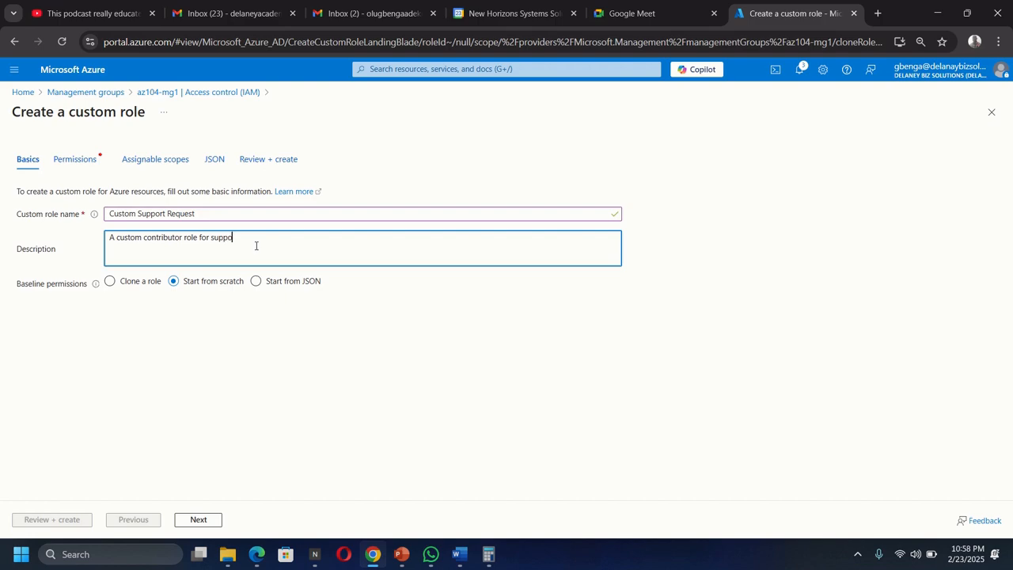
type("rt request")
Base the custom role on a clone of Support Request Contributor and proceed to its permissions
left_click(111, 282)
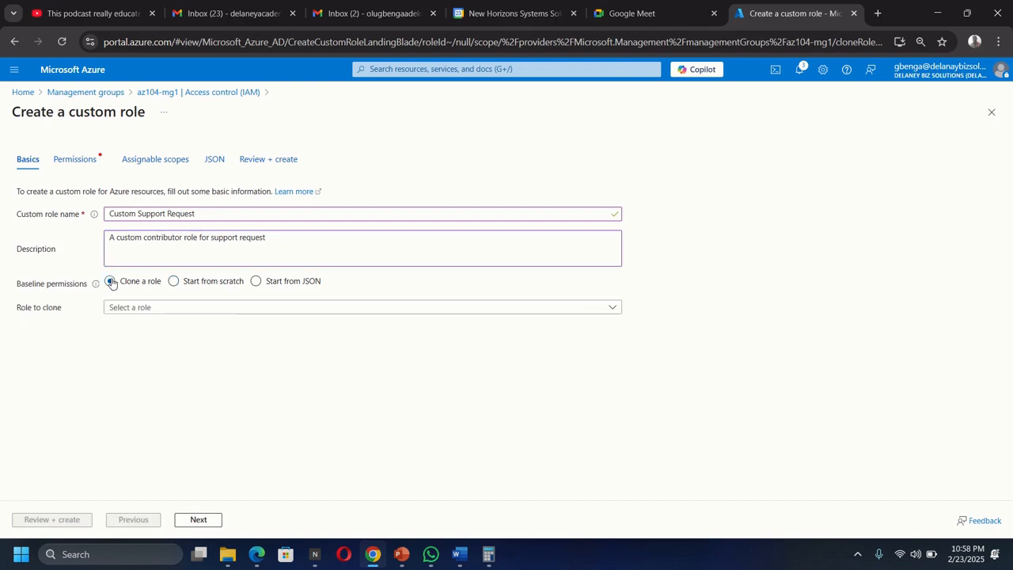
left_click(166, 307)
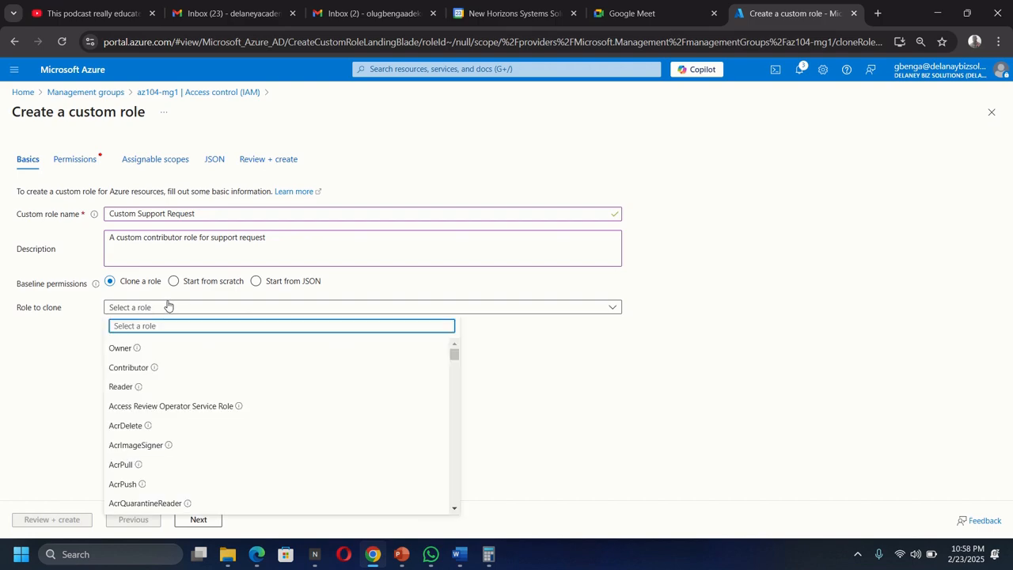
type("support")
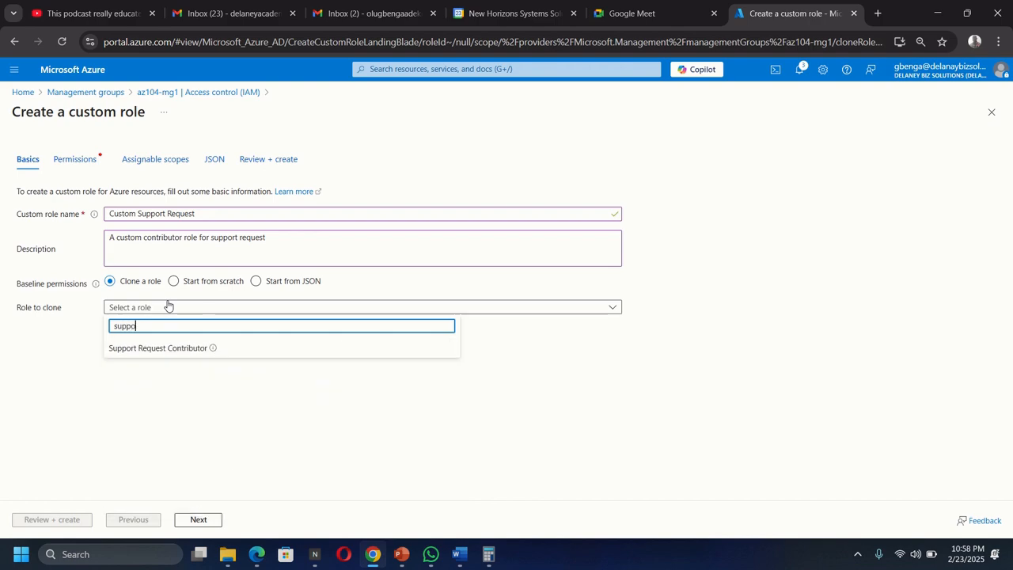
left_click(161, 350)
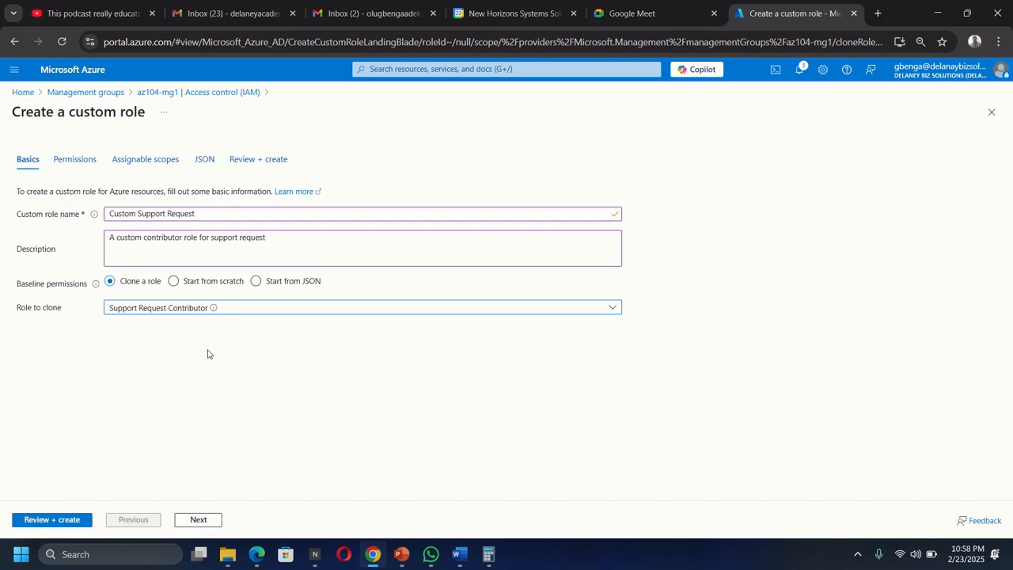
left_click(199, 519)
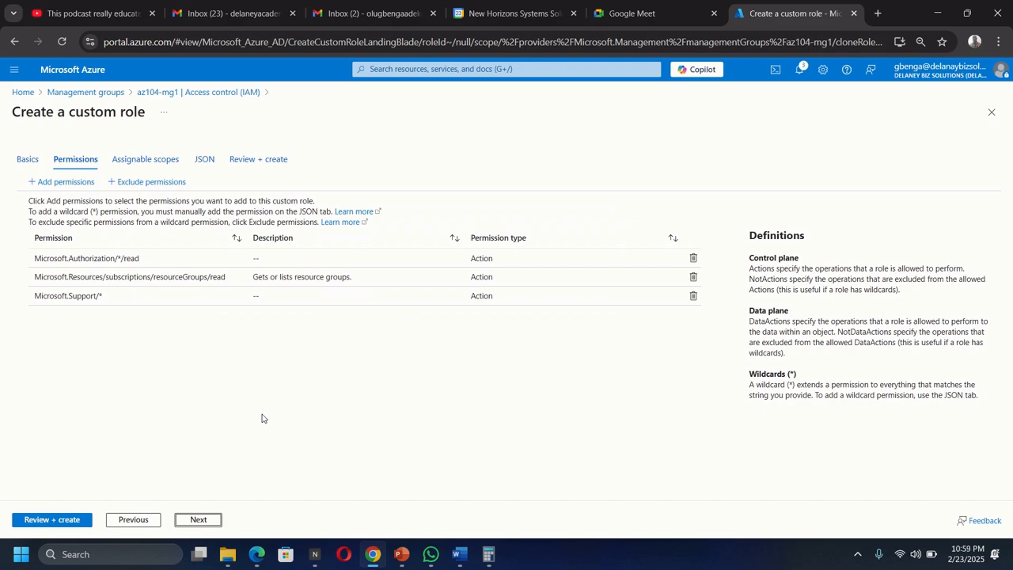
Exclude the Microsoft.Support permission "Other : Registers Support Resource Provider" from the custom role as a Not Action
left_click(145, 183)
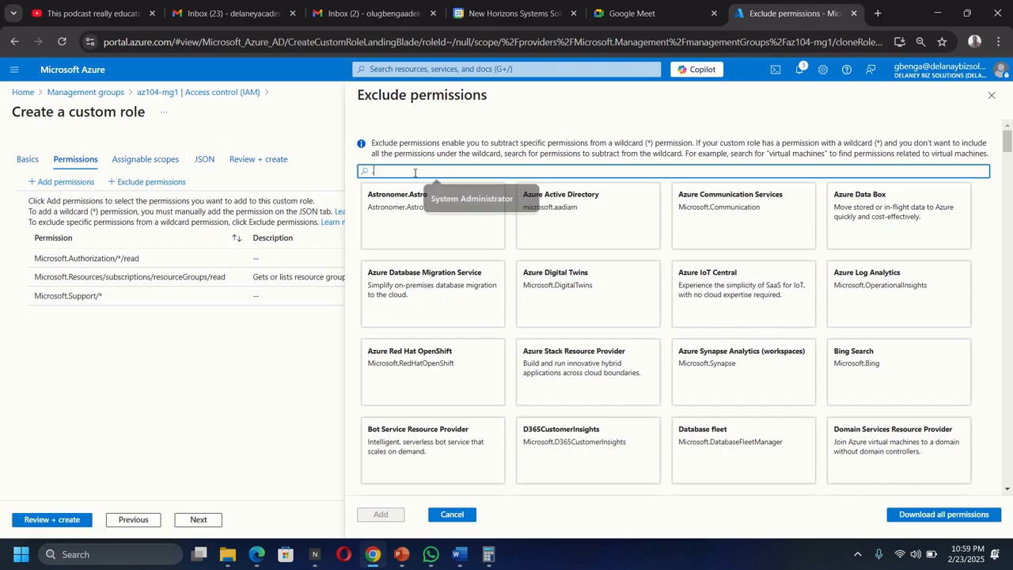
type(".support")
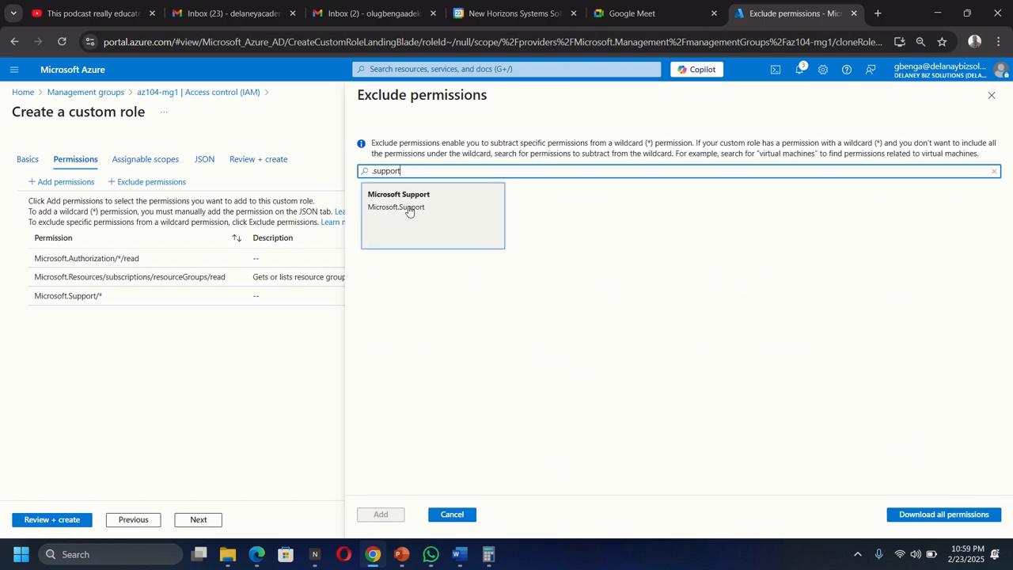
left_click(405, 205)
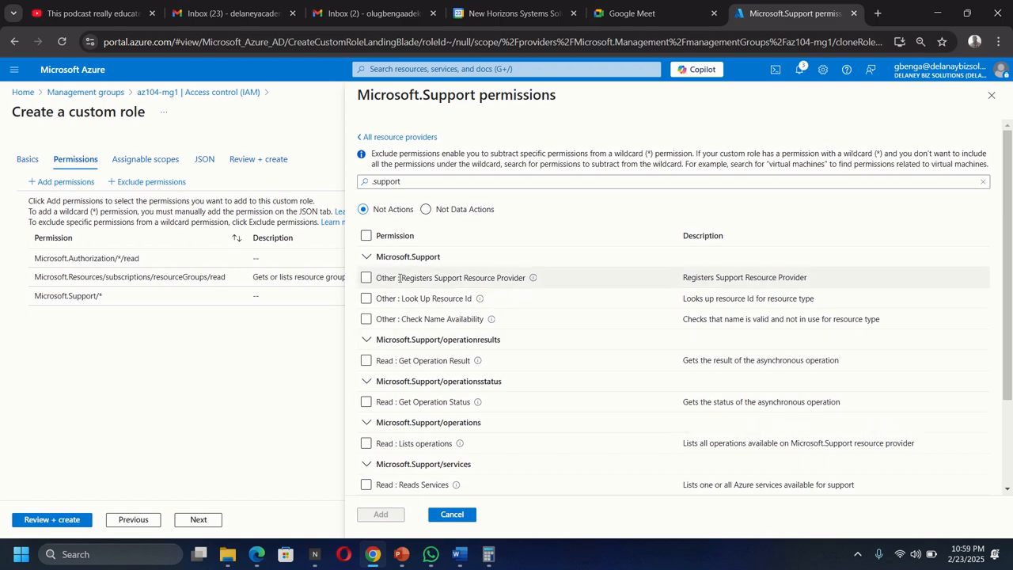
left_click(366, 279)
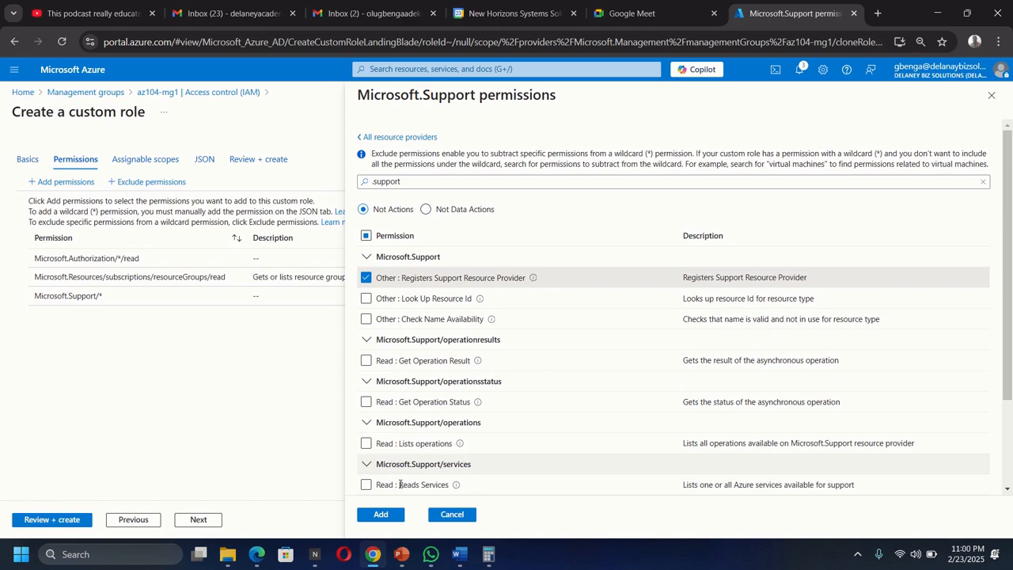
left_click(383, 515)
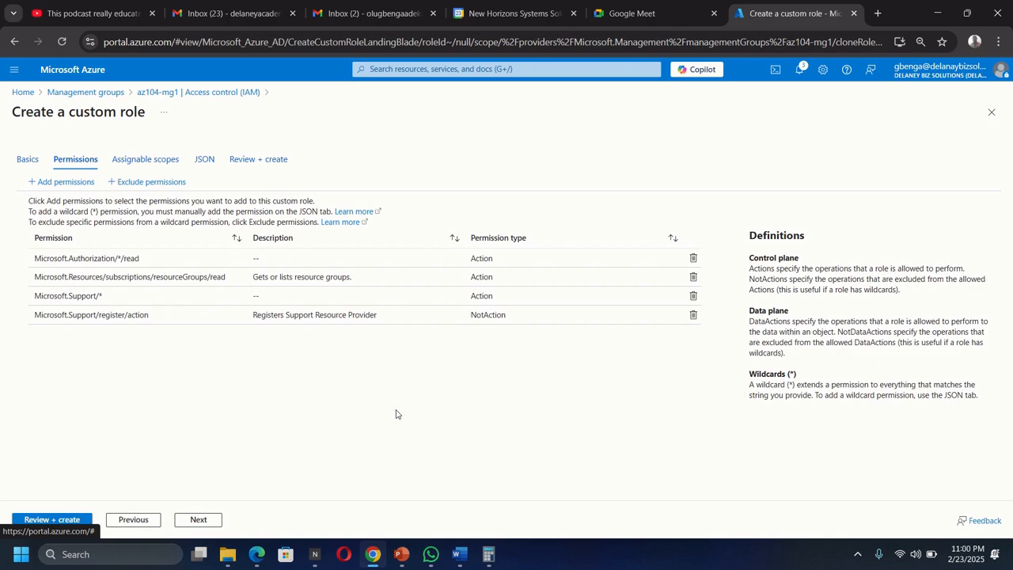
Check the custom role's assignable scopes and JSON definition, then create the role and acknowledge its creation
left_click(150, 162)
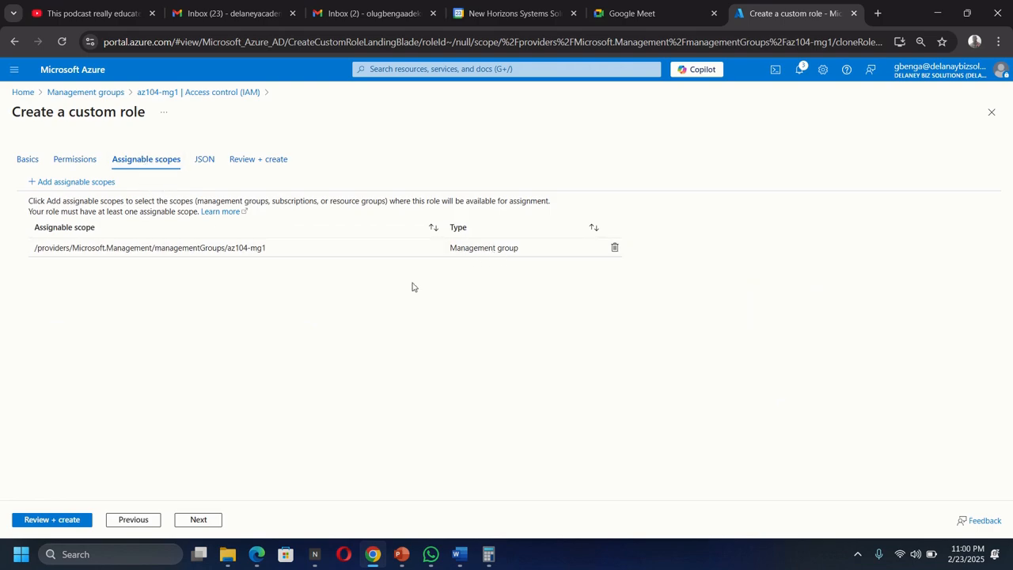
left_click(201, 521)
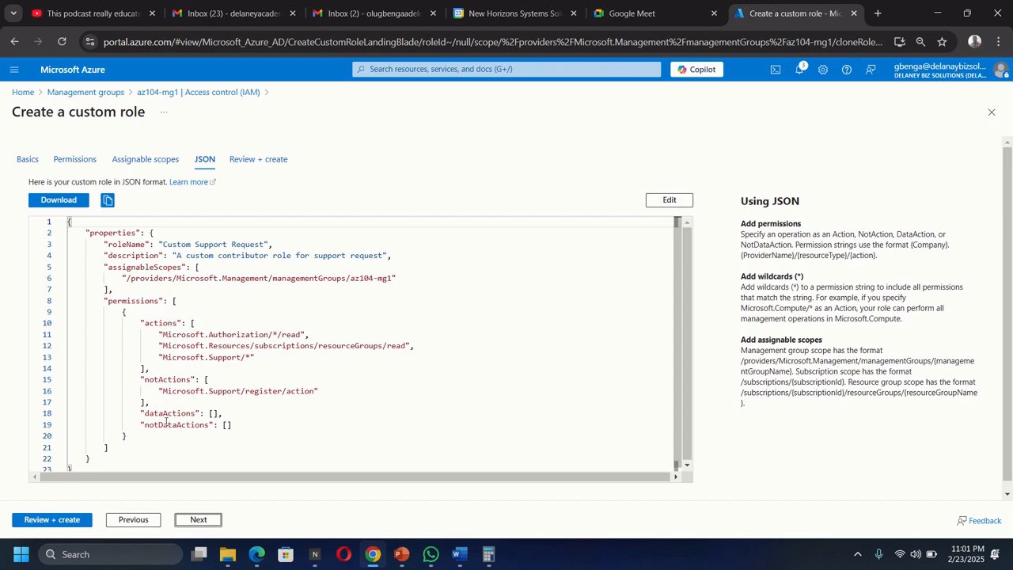
left_click(55, 524)
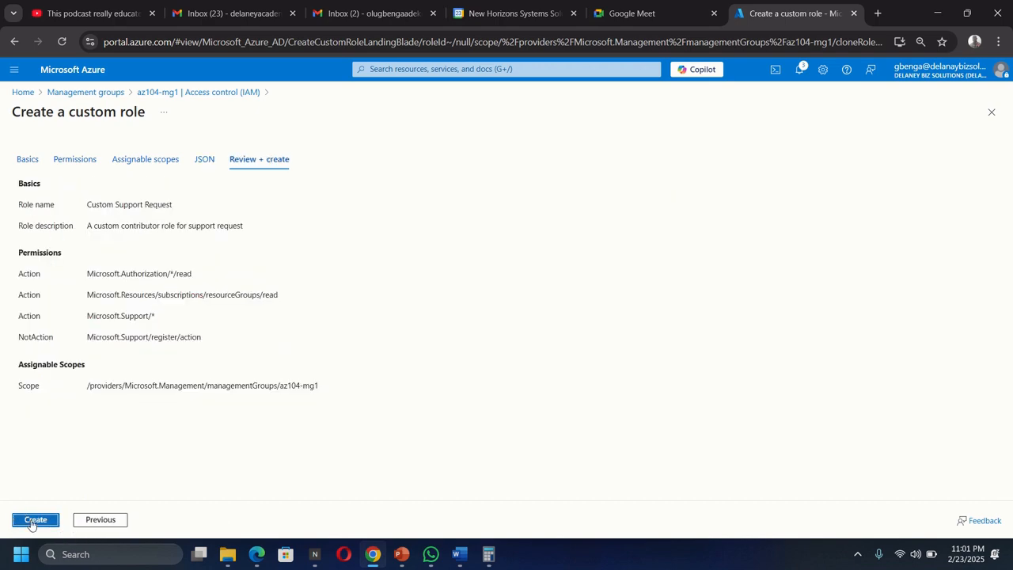
left_click(36, 520)
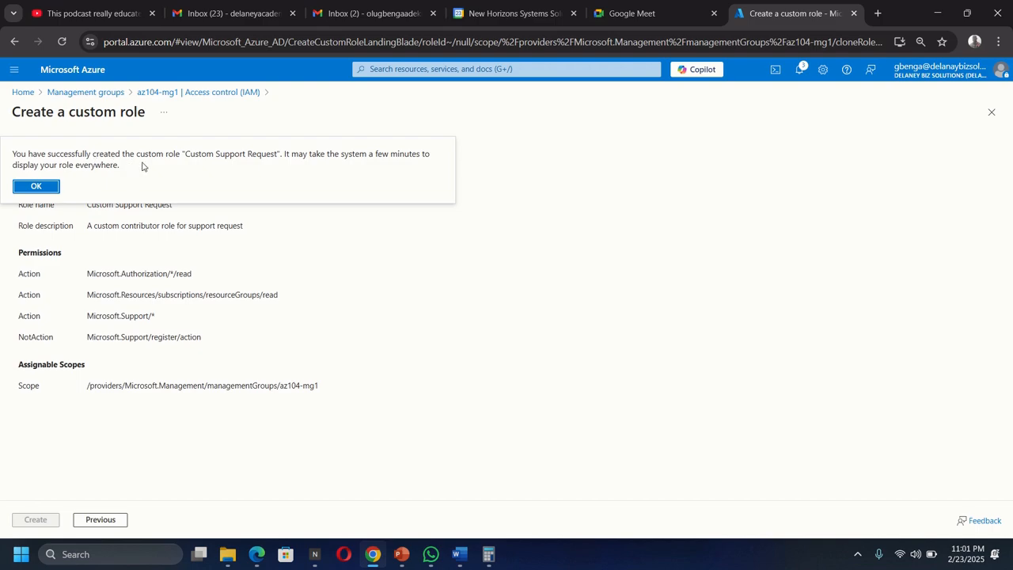
left_click(36, 187)
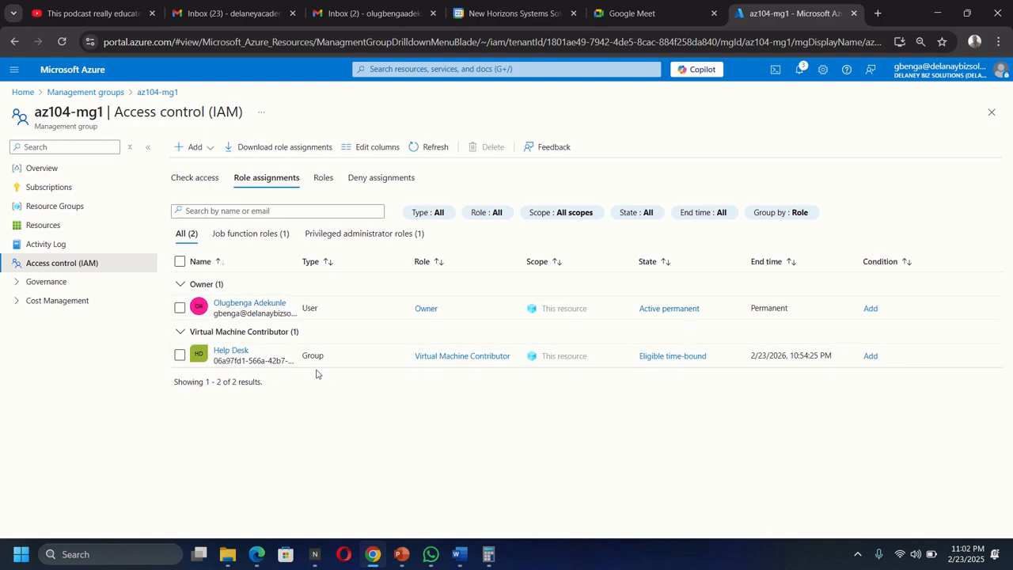
Search the roles of az104-mg1 for "custom support"
left_click(322, 178)
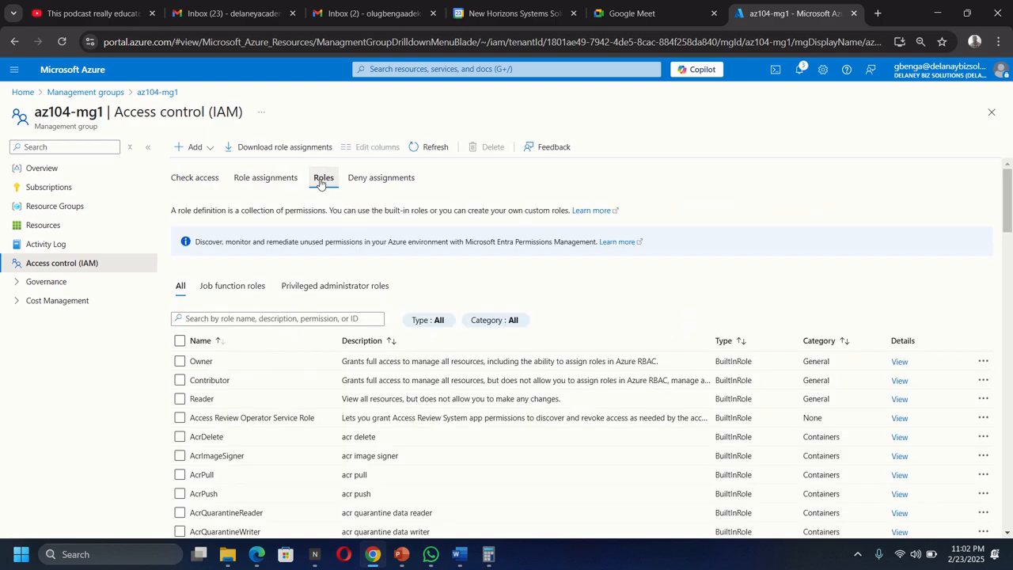
left_click(244, 317)
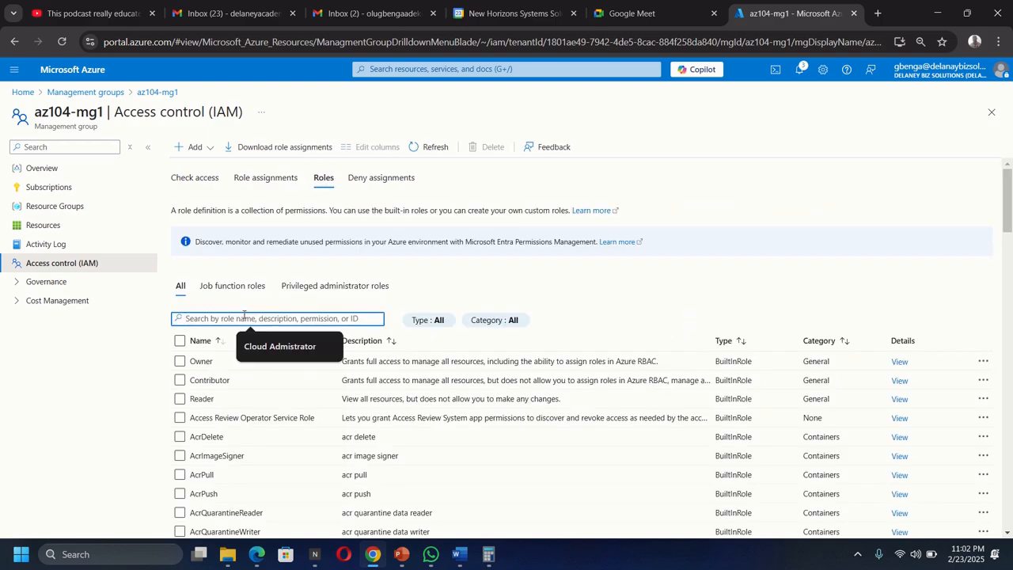
type("custom")
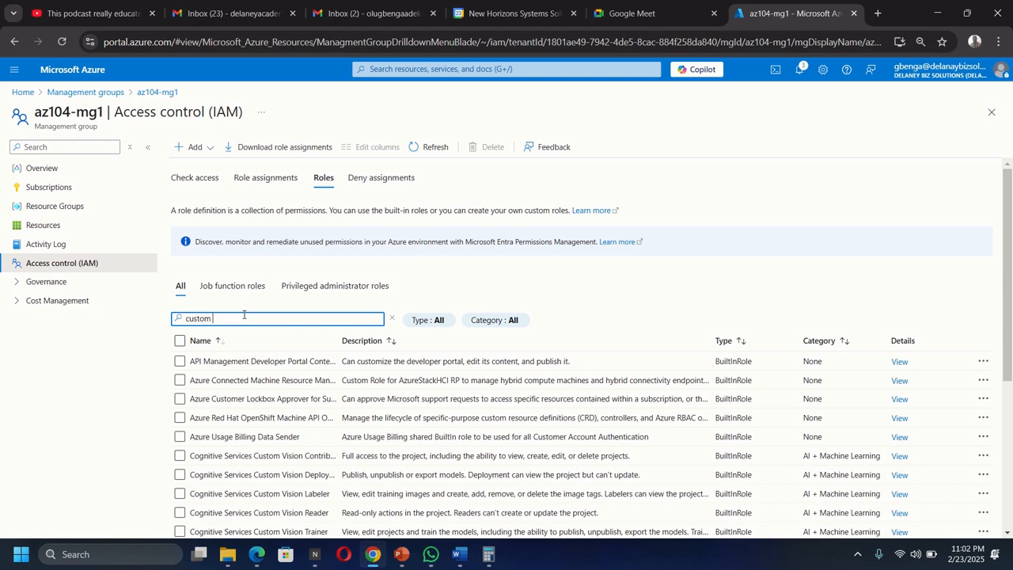
type("support")
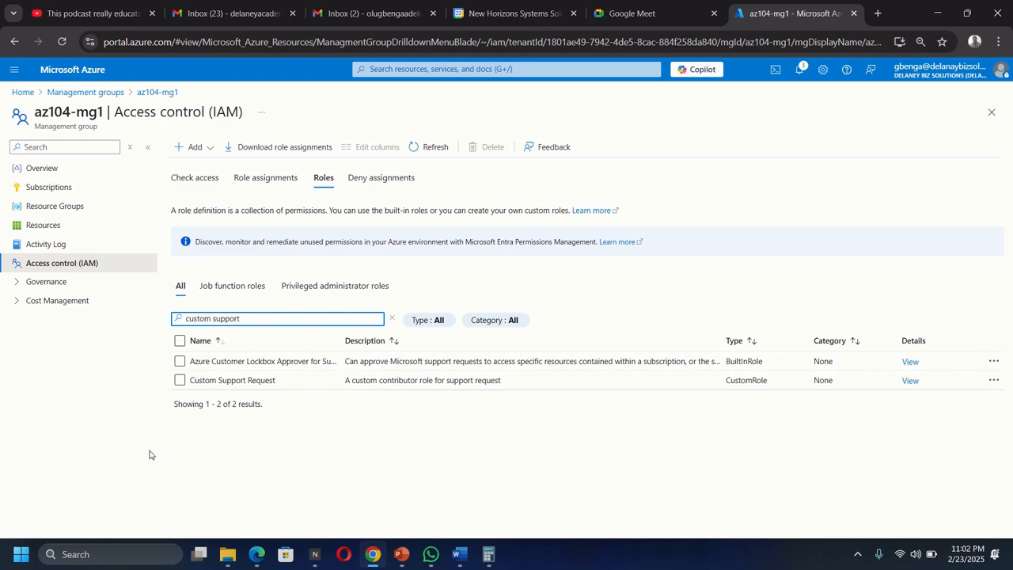
left_click(135, 423)
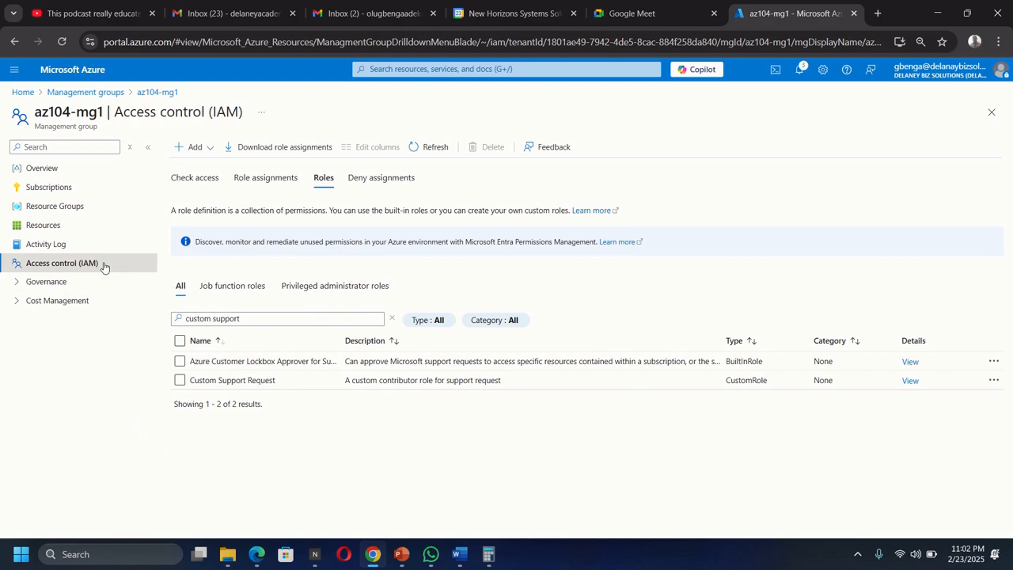
Examine the activity log of az104-mg1, expanding the Create or Update and Write Role eligibility schedule request operations
left_click(43, 248)
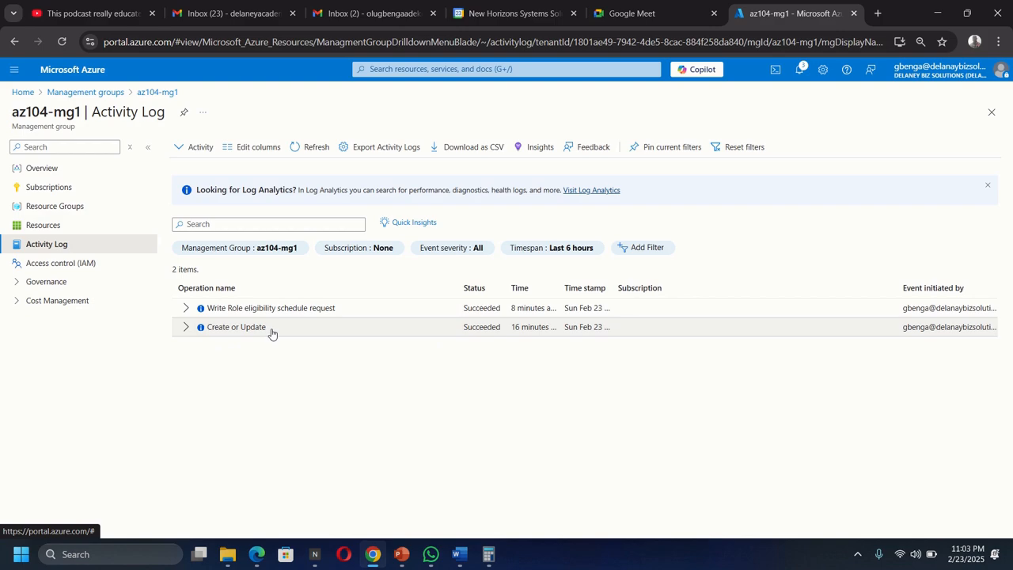
left_click(186, 328)
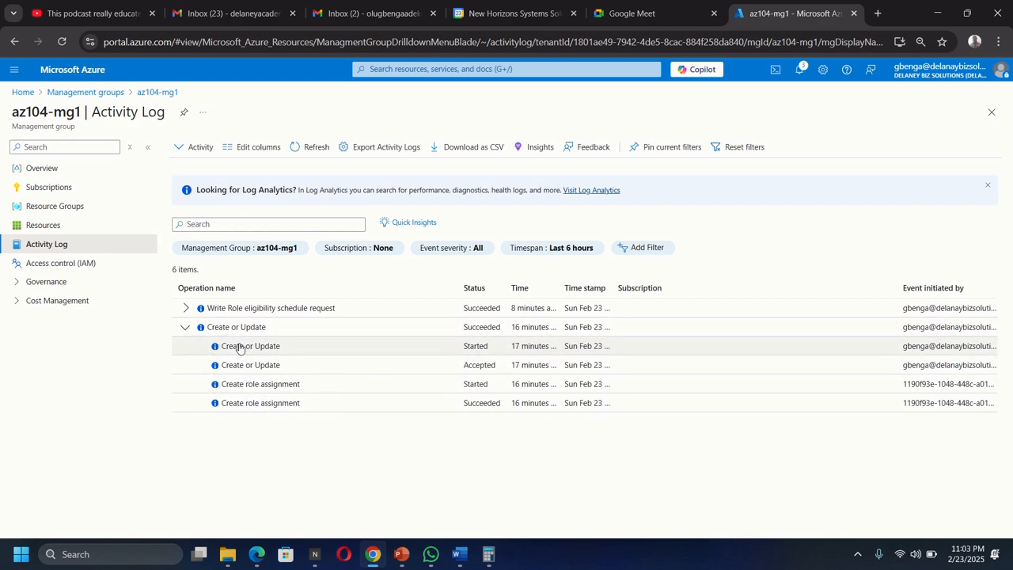
left_click(187, 309)
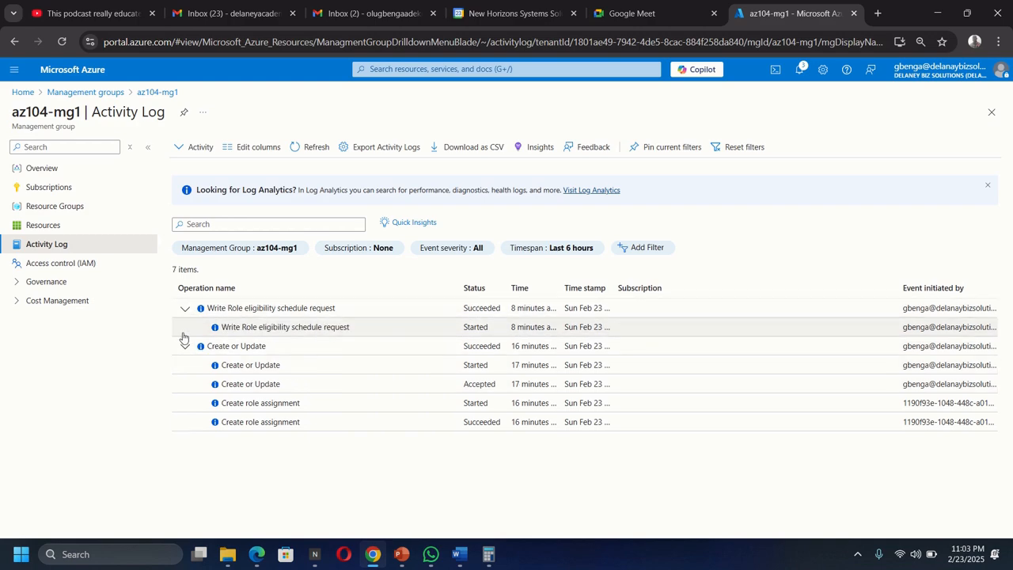